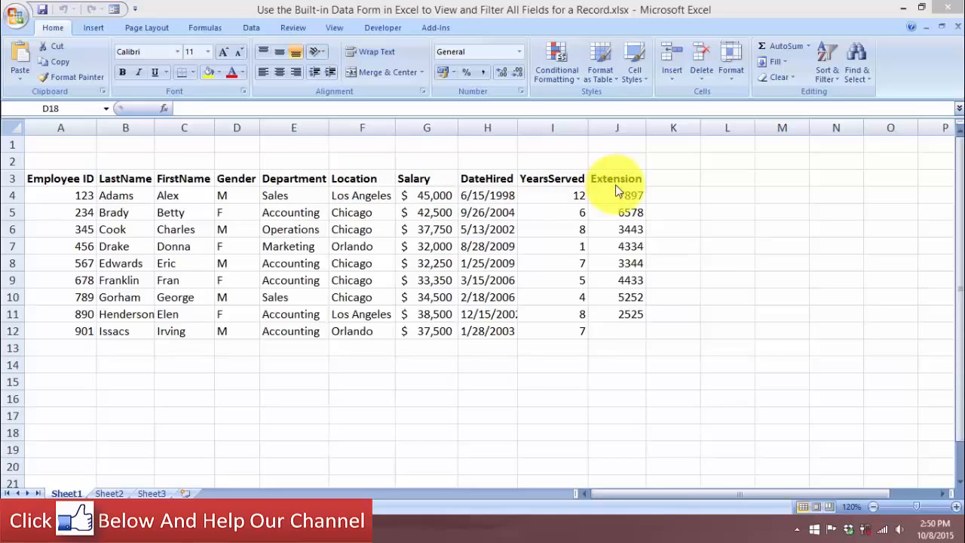
Locate the Form command under Commands Not in the Ribbon in the Quick Access Toolbar customization, then close the options without changes.
{"action": "left_click", "coordinate": [614, 336]}
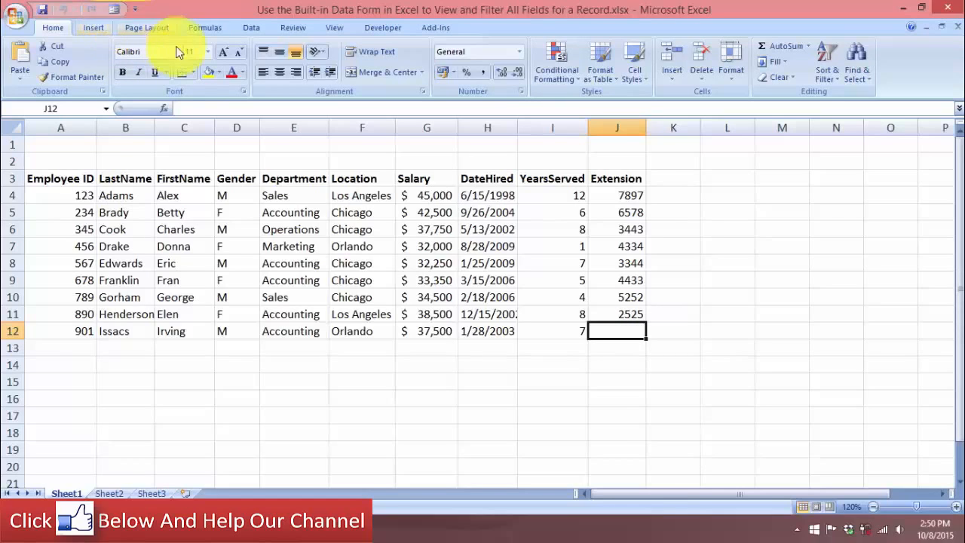
{"action": "right_click", "coordinate": [102, 9]}
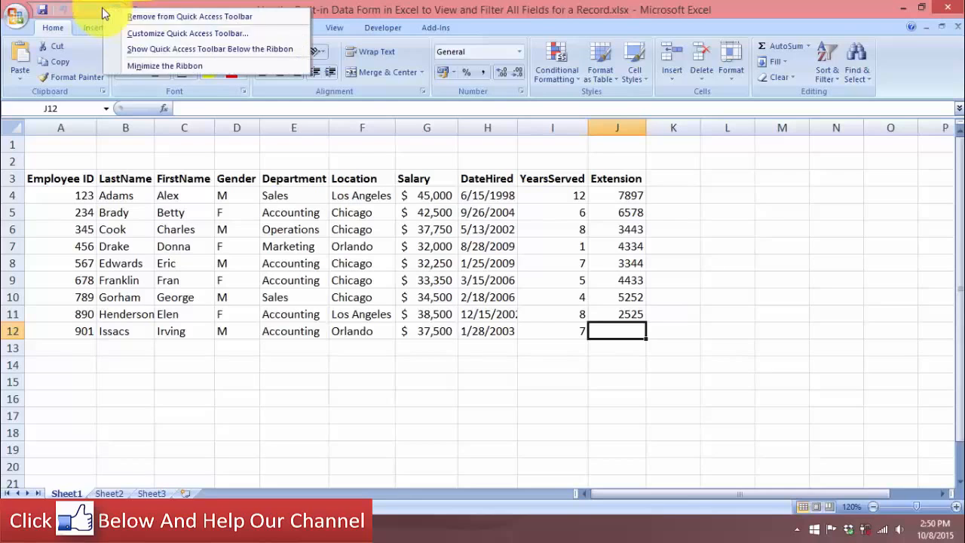
{"action": "left_click", "coordinate": [182, 34]}
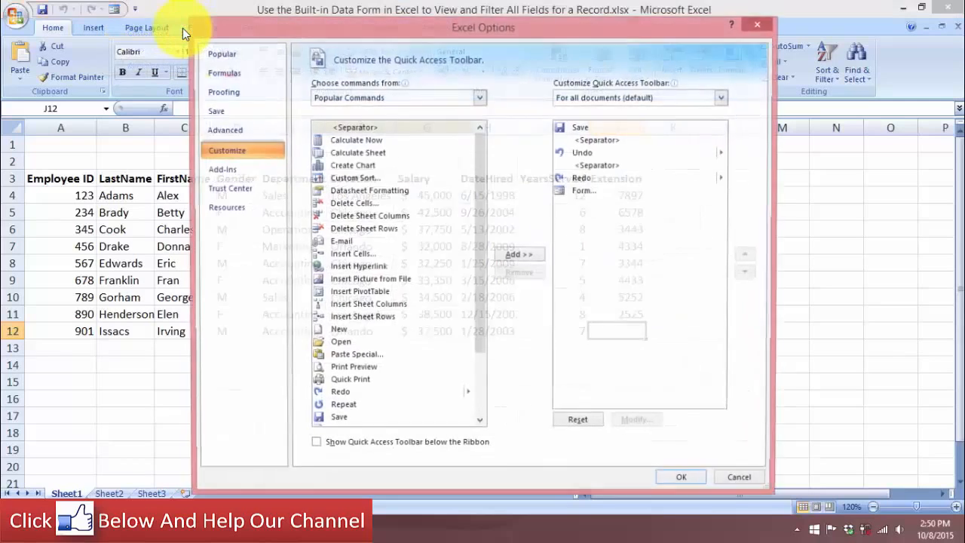
{"action": "left_click", "coordinate": [478, 97]}
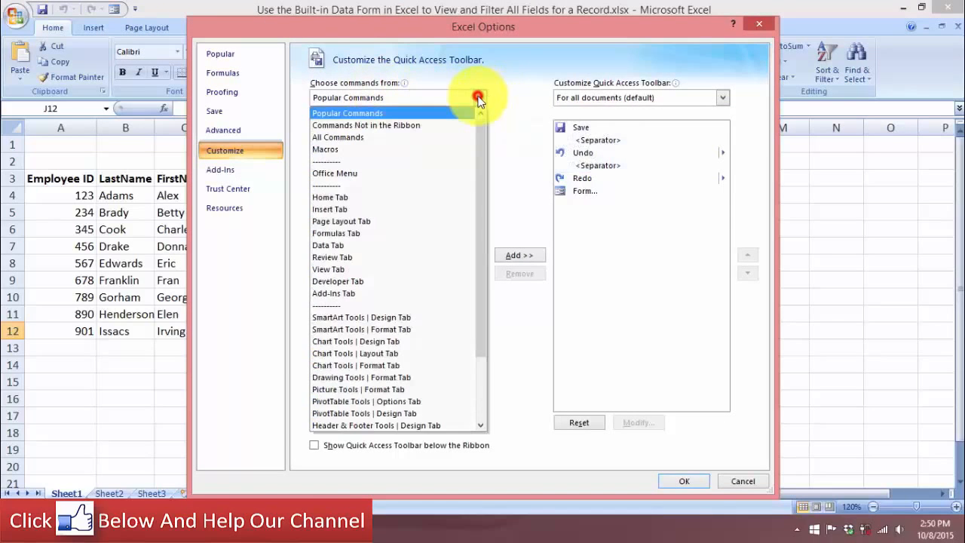
{"action": "left_click", "coordinate": [400, 123]}
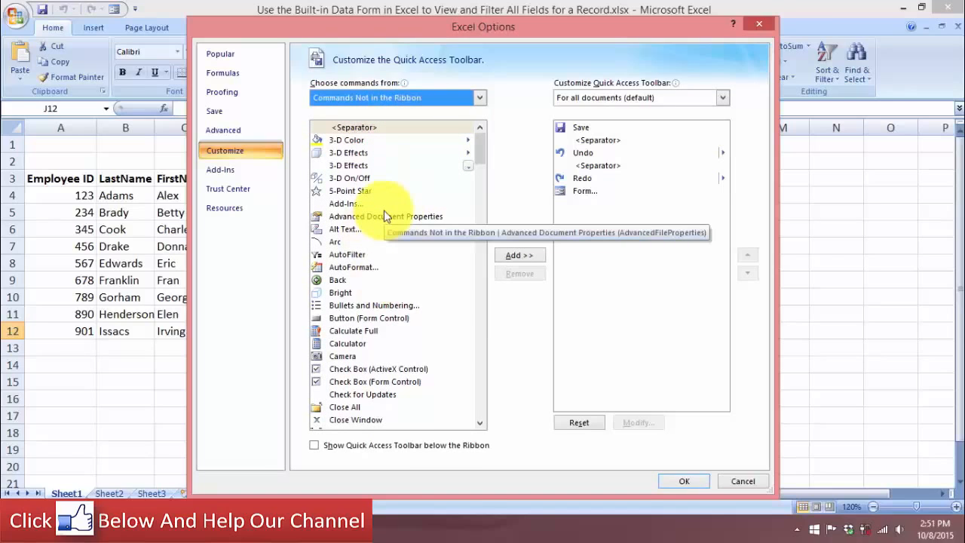
{"action": "scroll", "coordinate": [384, 217], "scroll_direction": "down", "scroll_amount": 5}
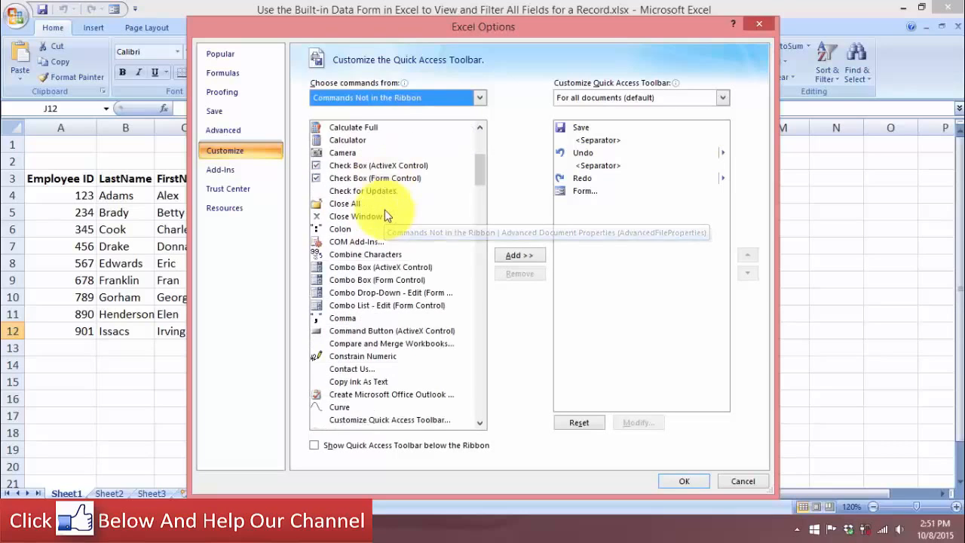
{"action": "scroll", "coordinate": [384, 216], "scroll_direction": "down", "scroll_amount": 10}
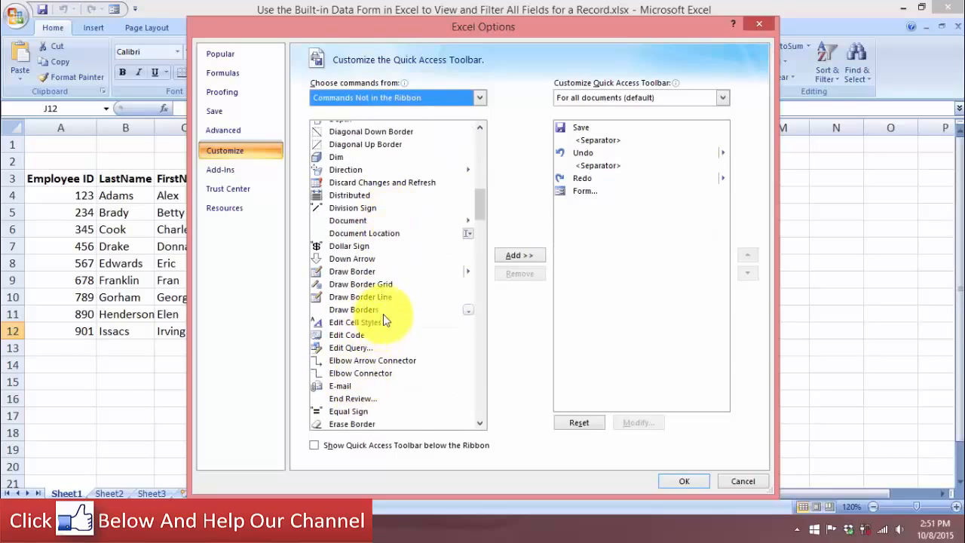
{"action": "scroll", "coordinate": [383, 313], "scroll_direction": "down", "scroll_amount": 5}
{"action": "left_click", "coordinate": [338, 297]}
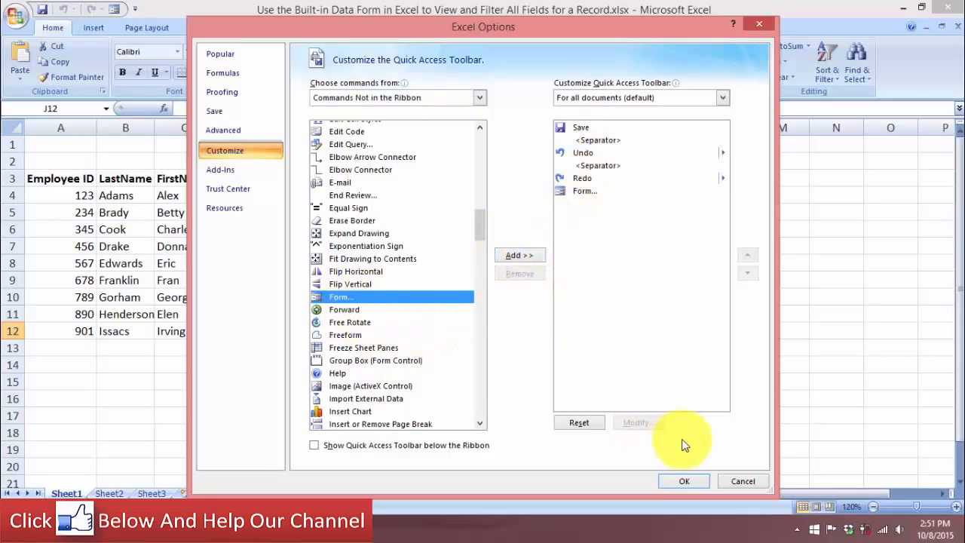
{"action": "left_click", "coordinate": [737, 486]}
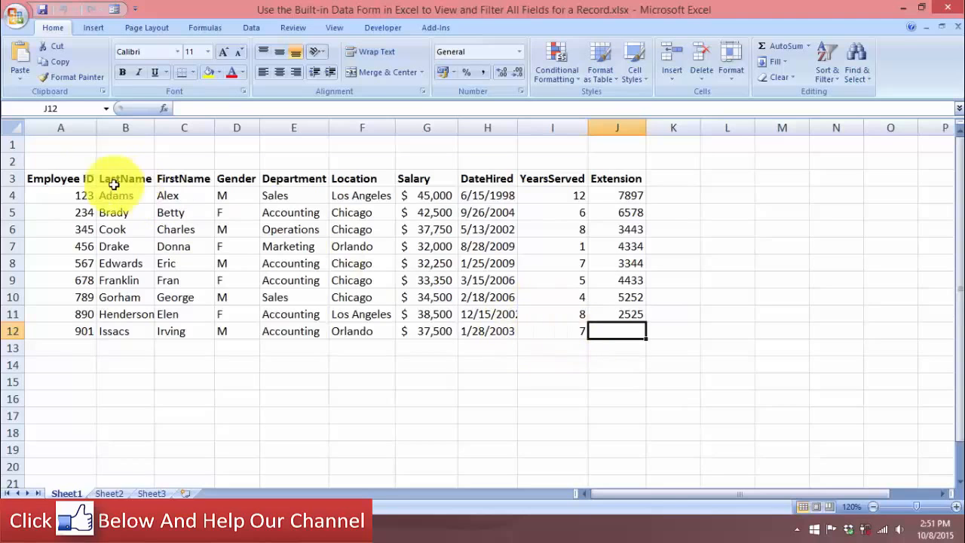
{"action": "left_click_drag", "start_coordinate": [86, 179], "coordinate": [603, 185]}
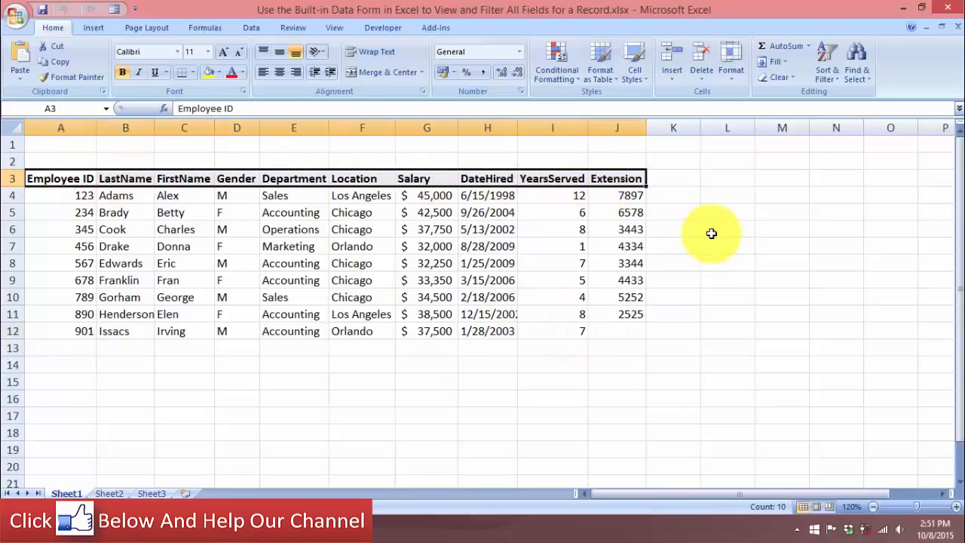
{"action": "left_click", "coordinate": [619, 317]}
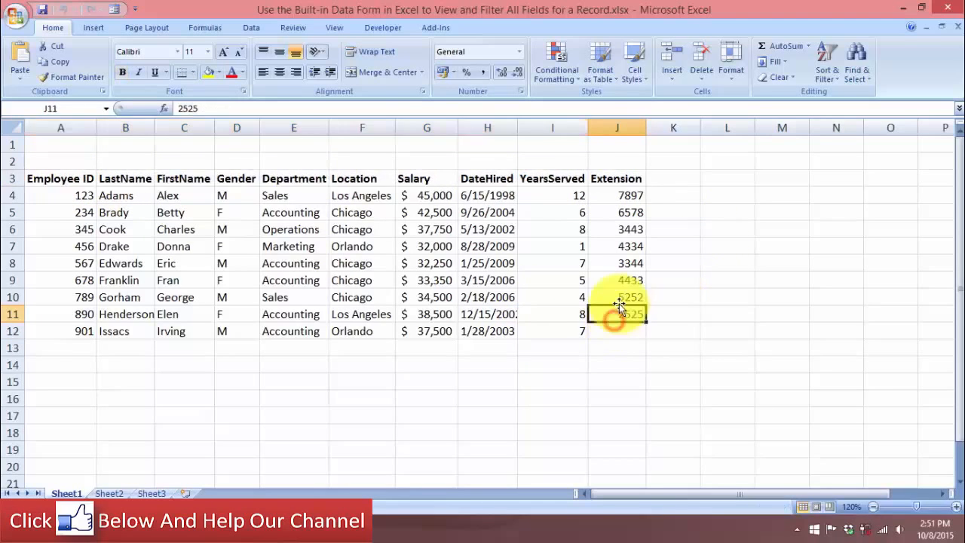
{"action": "left_click", "coordinate": [614, 180]}
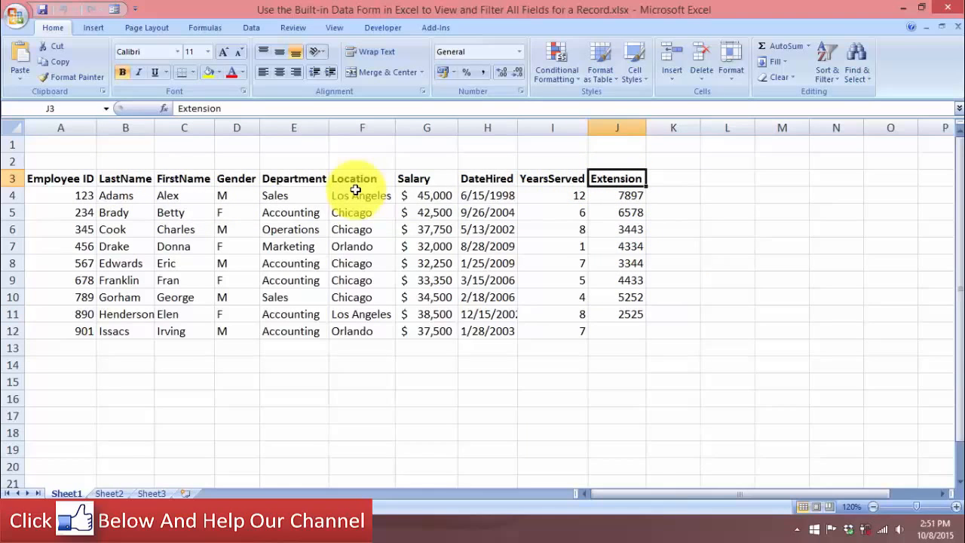
{"action": "left_click_drag", "start_coordinate": [52, 181], "coordinate": [889, 179]}
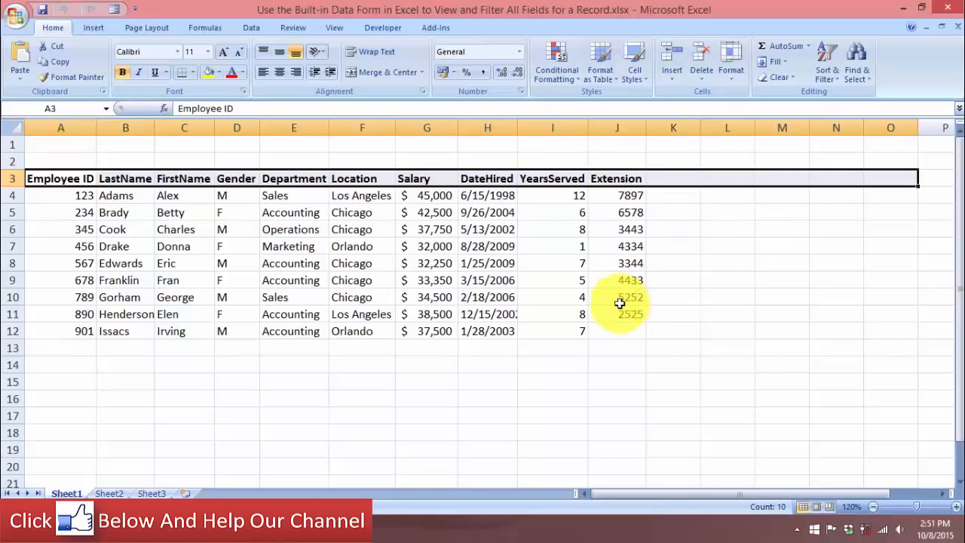
{"action": "left_click", "coordinate": [469, 362]}
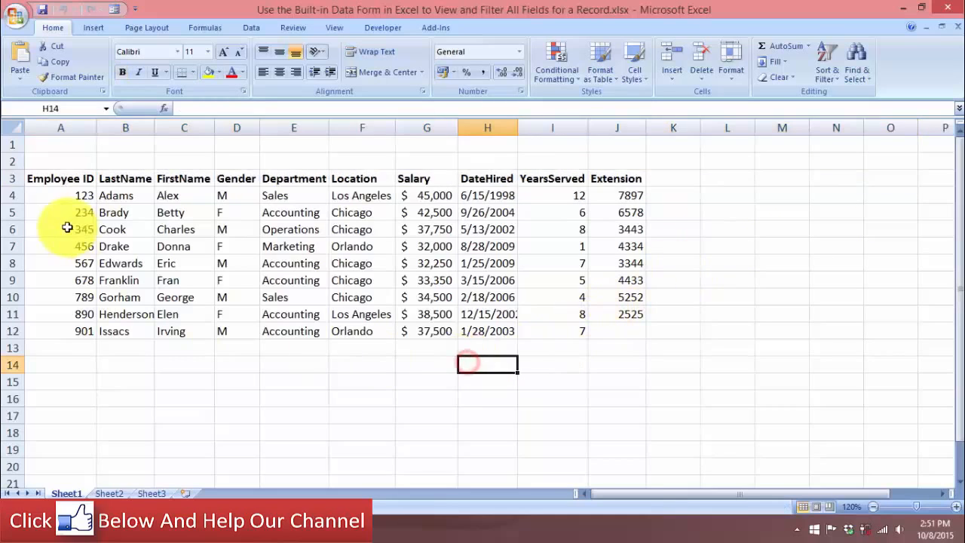
Open the data form for the employee table from a cell inside the data and move it over the sheet.
{"action": "left_click", "coordinate": [190, 241]}
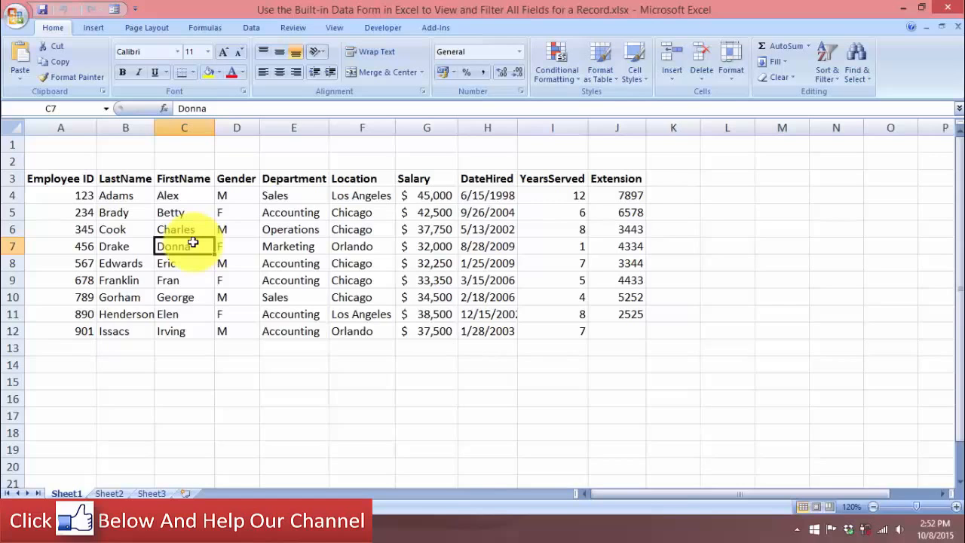
{"action": "left_click", "coordinate": [114, 9]}
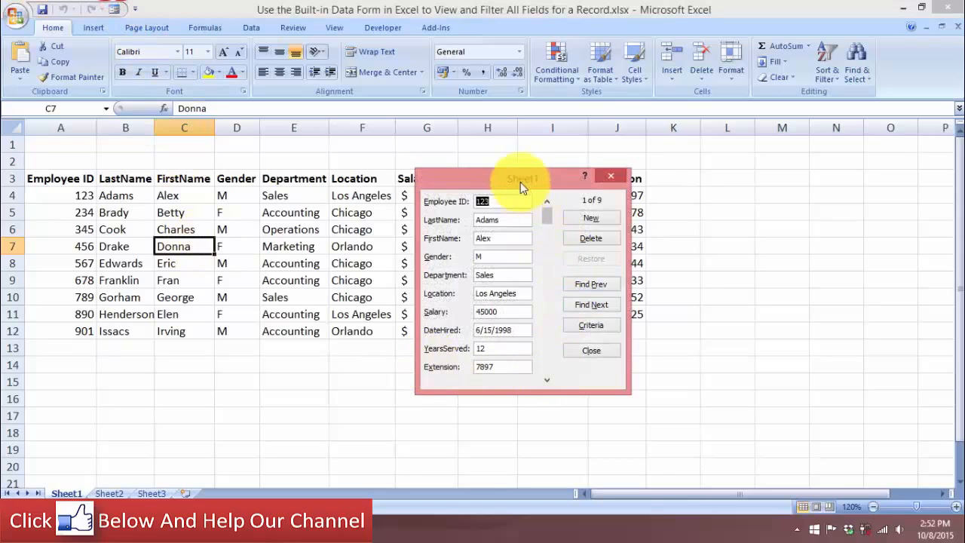
{"action": "left_click_drag", "start_coordinate": [519, 181], "coordinate": [430, 163]}
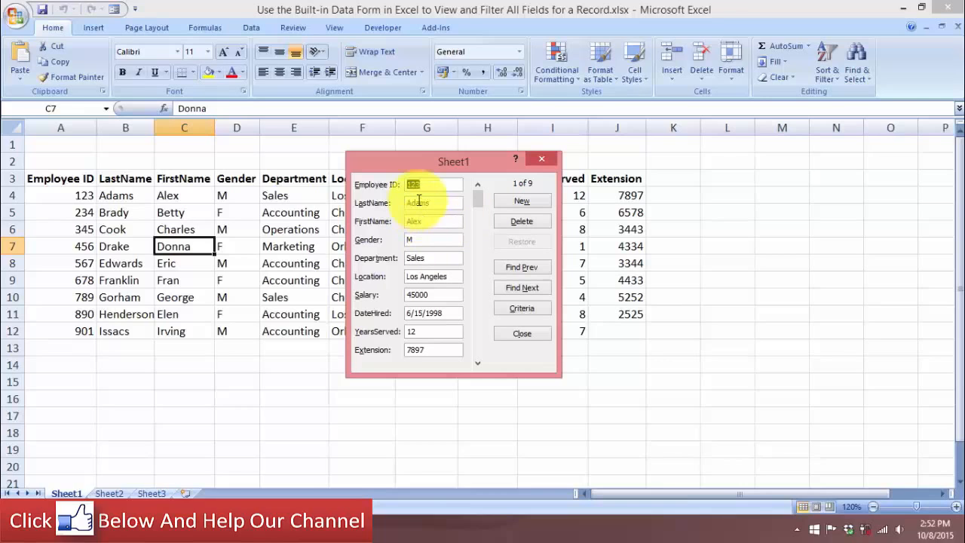
Step forward through the employee records in the data form to the fourth record.
{"action": "left_click", "coordinate": [529, 293]}
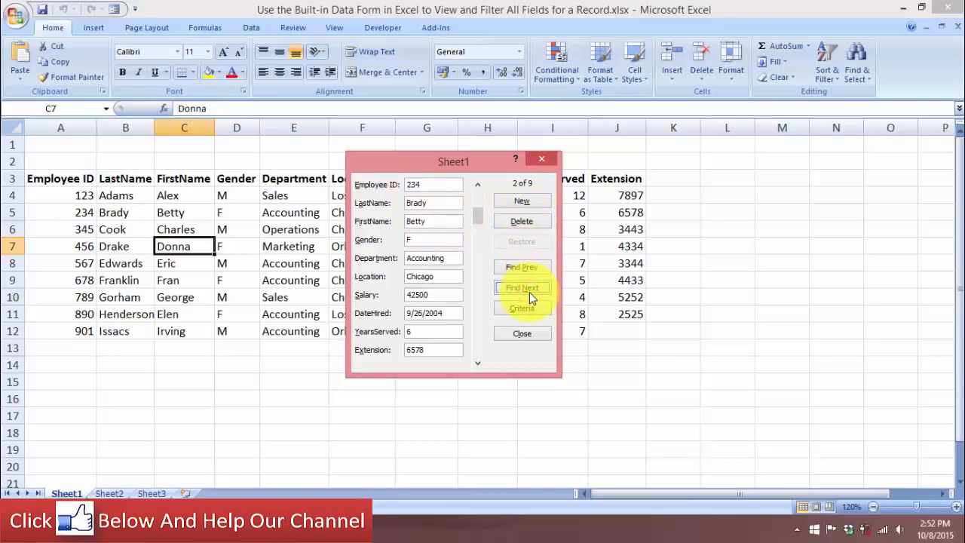
{"action": "left_click", "coordinate": [529, 292]}
{"action": "left_click", "coordinate": [529, 292]}
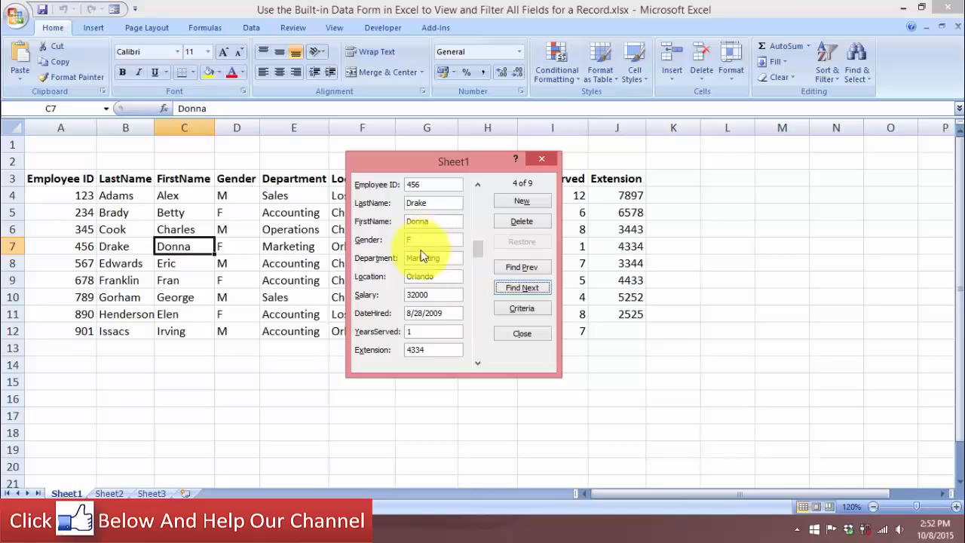
Set the data form's search criteria to Location Chicago and return to the record view.
{"action": "left_click", "coordinate": [518, 311]}
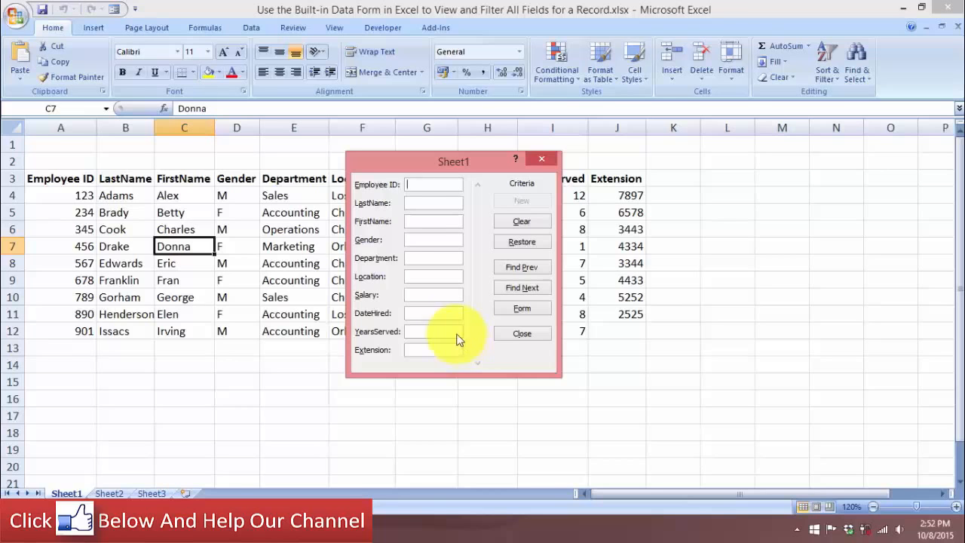
{"action": "mouse_move", "coordinate": [434, 174]}
{"action": "left_mouse_down"}
{"action": "mouse_move", "coordinate": [502, 155]}
{"action": "mouse_move", "coordinate": [728, 223]}
{"action": "mouse_move", "coordinate": [649, 223]}
{"action": "mouse_move", "coordinate": [439, 177]}
{"action": "left_mouse_up"}
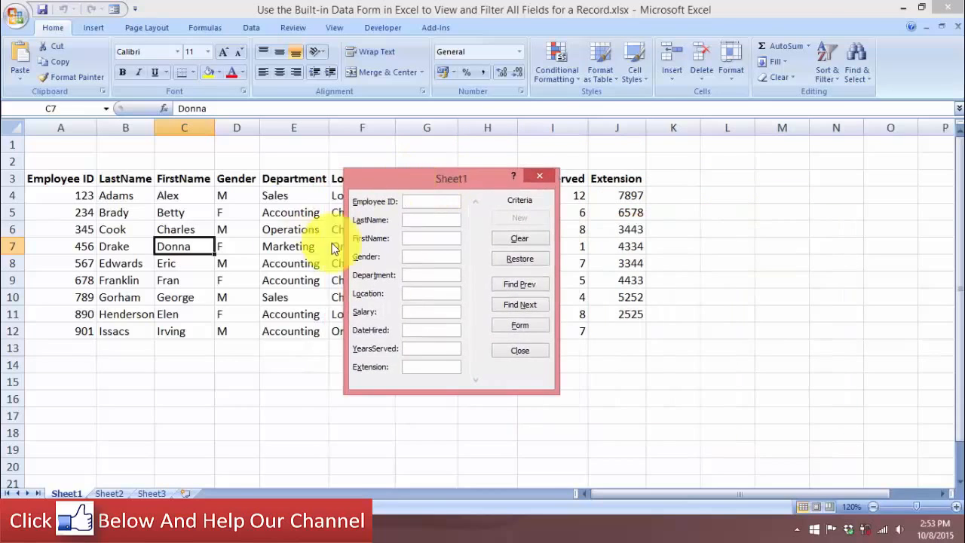
{"action": "left_click", "coordinate": [409, 294]}
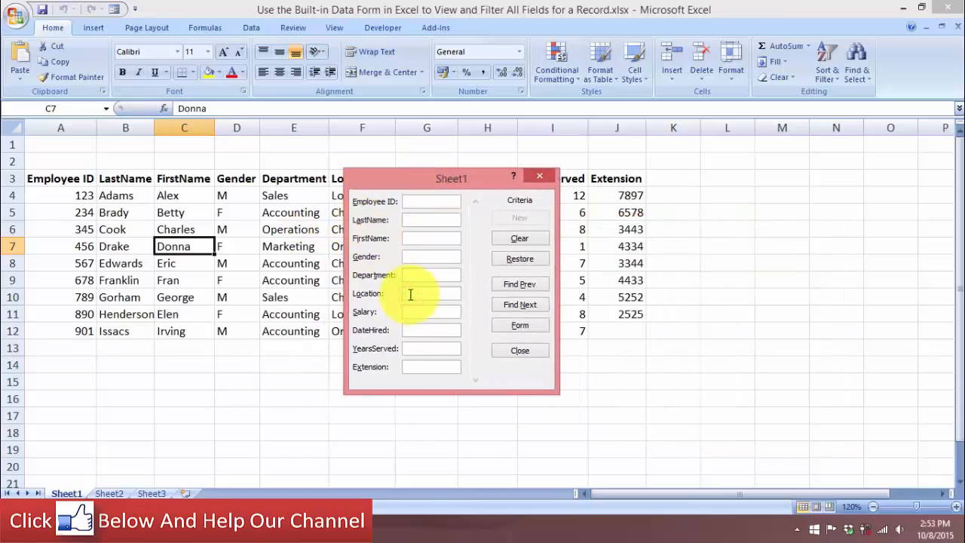
{"action": "type", "text": "Chicago"}
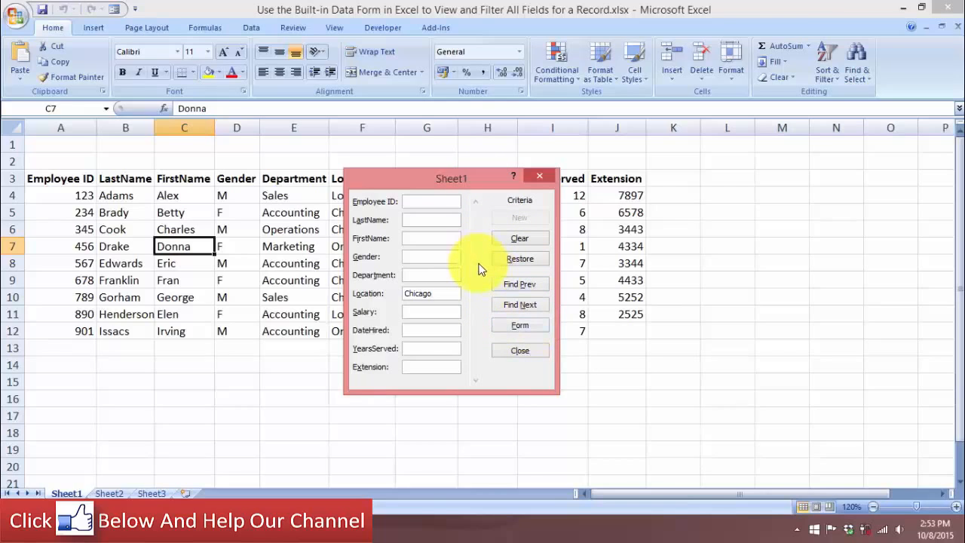
{"action": "left_click", "coordinate": [534, 326]}
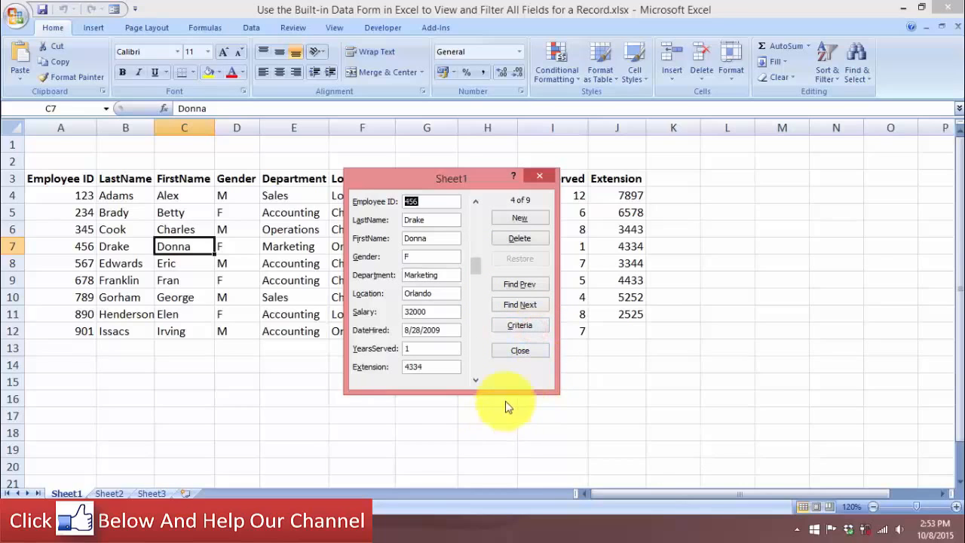
Uncover the Location column and step forward through the Chicago records to the seventh record.
{"action": "left_click_drag", "start_coordinate": [412, 177], "coordinate": [470, 164]}
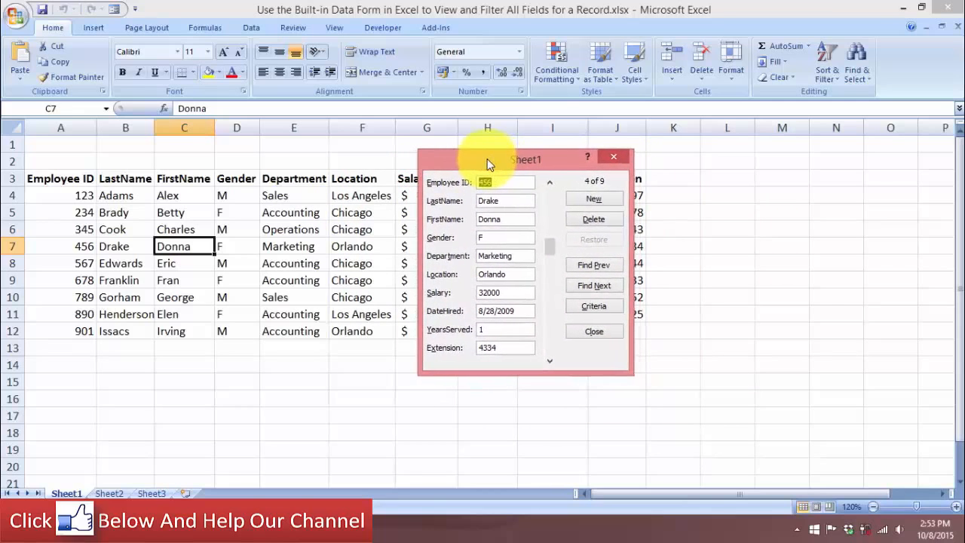
{"action": "left_click", "coordinate": [594, 287]}
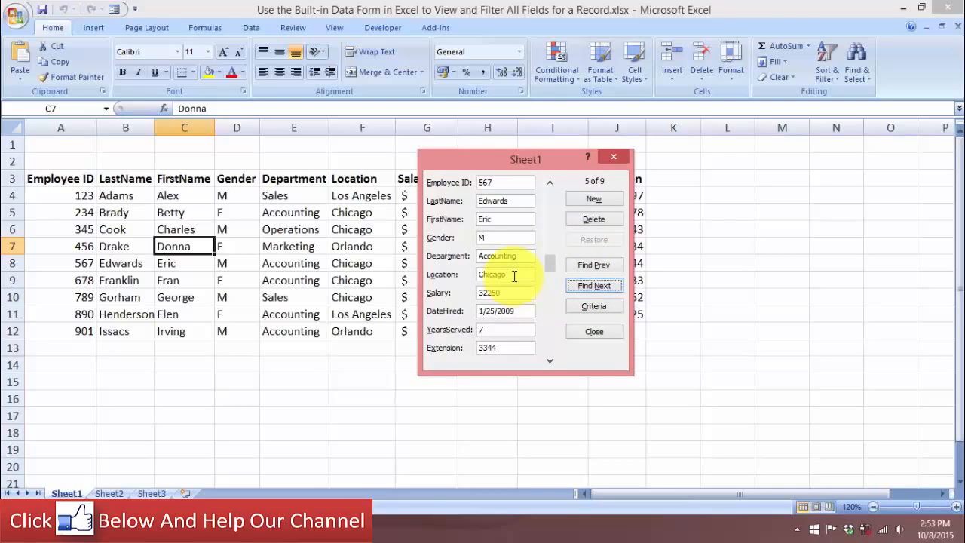
{"action": "left_click", "coordinate": [584, 285]}
{"action": "left_click", "coordinate": [584, 285]}
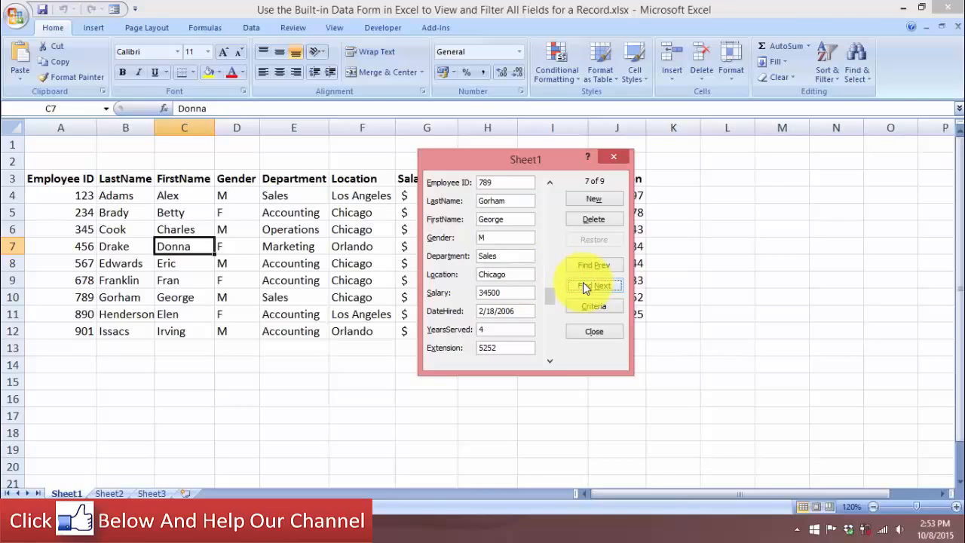
Step back through the Chicago records to the earliest matching one.
{"action": "left_click", "coordinate": [600, 270]}
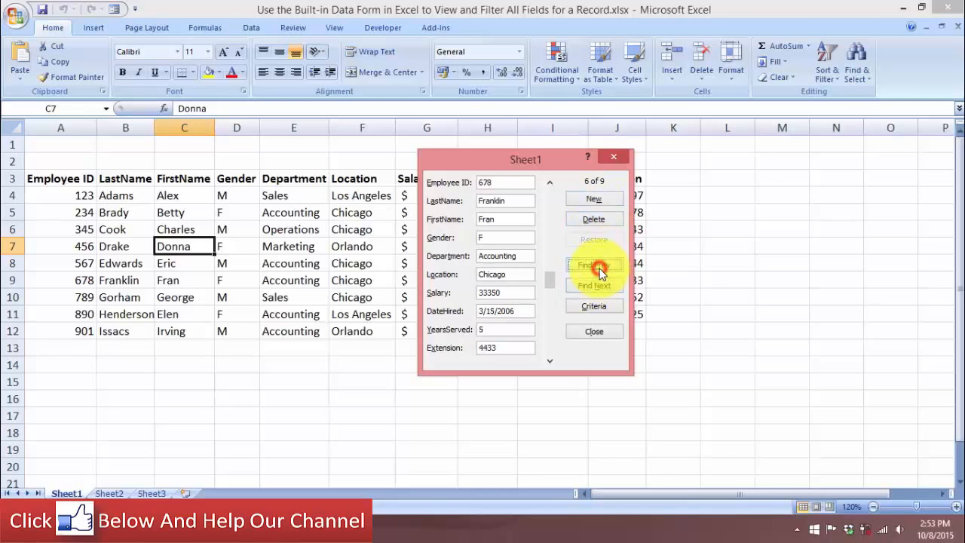
{"action": "left_click", "coordinate": [600, 270]}
{"action": "left_click", "coordinate": [600, 269]}
{"action": "left_click", "coordinate": [600, 270]}
{"action": "left_click", "coordinate": [600, 269]}
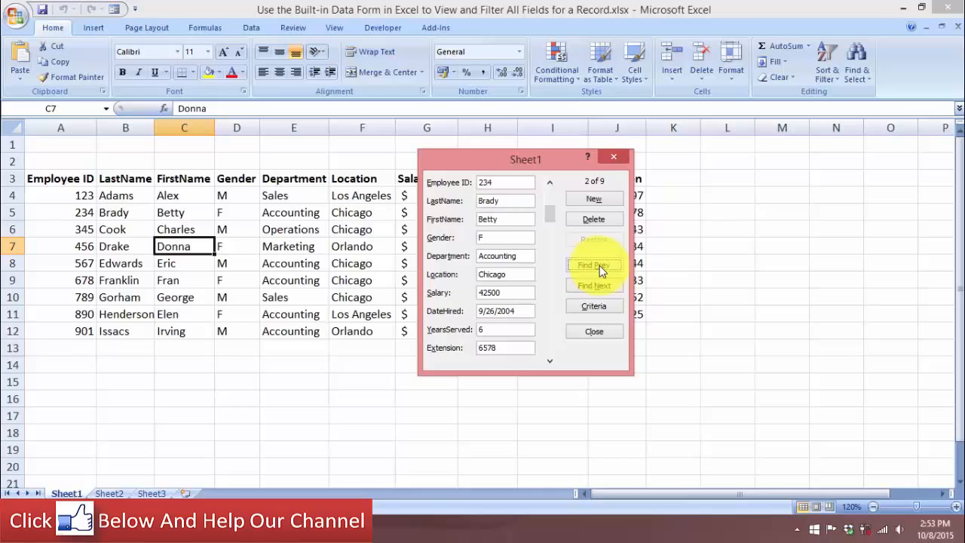
Add Gender M to the existing Chicago criteria in the data form and return to the record view.
{"action": "left_click", "coordinate": [594, 306]}
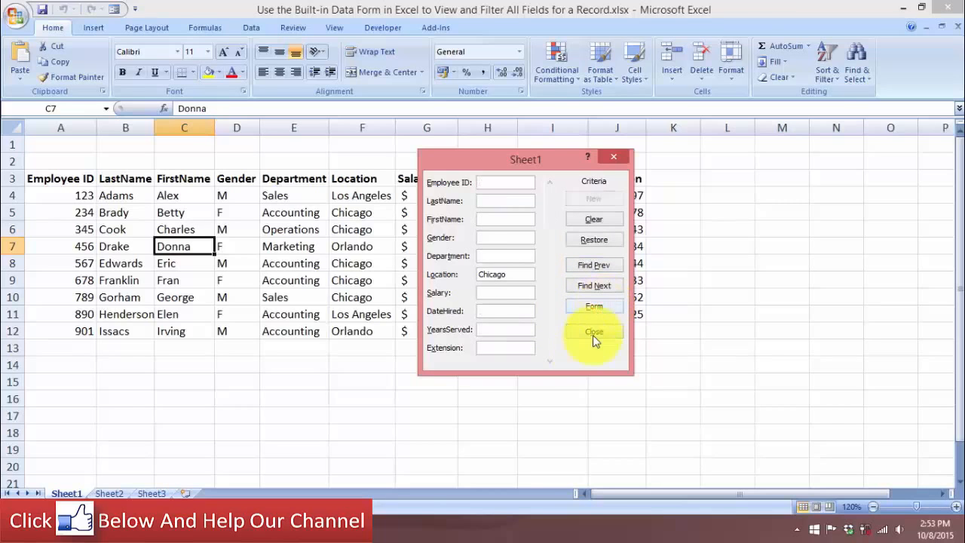
{"action": "left_click_drag", "start_coordinate": [531, 174], "coordinate": [540, 204]}
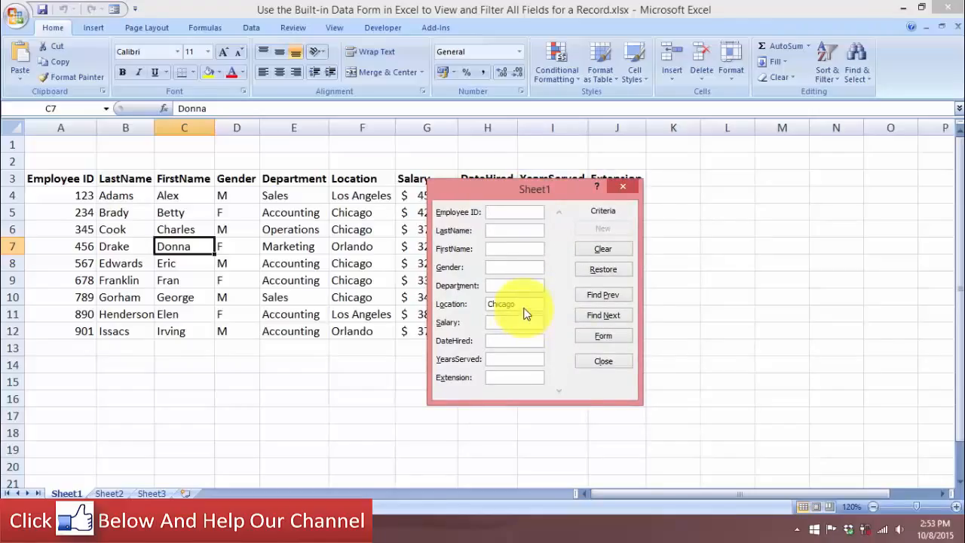
{"action": "left_click", "coordinate": [500, 265]}
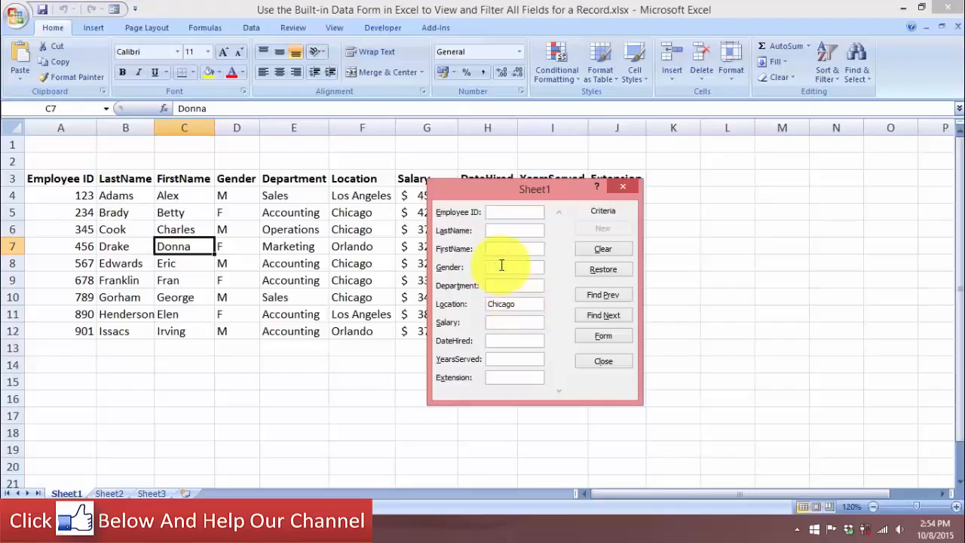
{"action": "type", "text": "M"}
{"action": "left_click", "coordinate": [601, 339]}
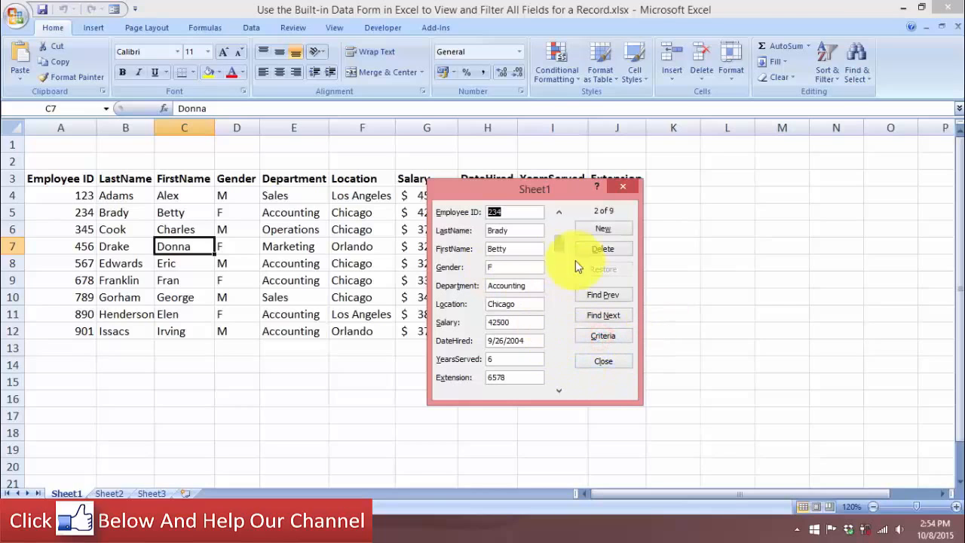
Step forward through the data form's records matching Gender M and Location Chicago to the last match.
{"action": "left_click", "coordinate": [603, 317]}
{"action": "left_click", "coordinate": [603, 317]}
{"action": "left_click", "coordinate": [603, 316]}
{"action": "left_click", "coordinate": [603, 317]}
{"action": "left_click", "coordinate": [603, 317]}
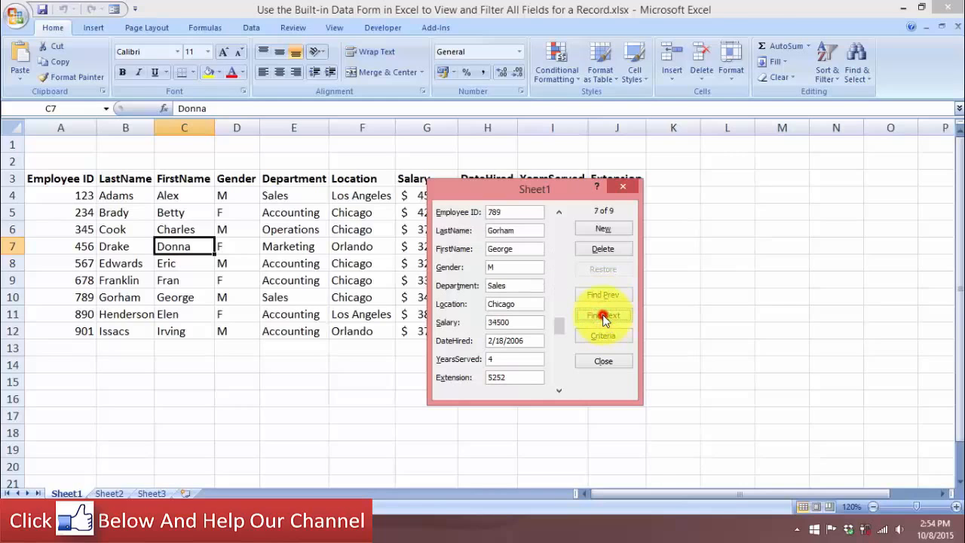
{"action": "left_click", "coordinate": [603, 317]}
{"action": "left_click", "coordinate": [603, 317]}
Step back through the male Chicago records in the data form to the earliest match.
{"action": "left_click", "coordinate": [594, 296]}
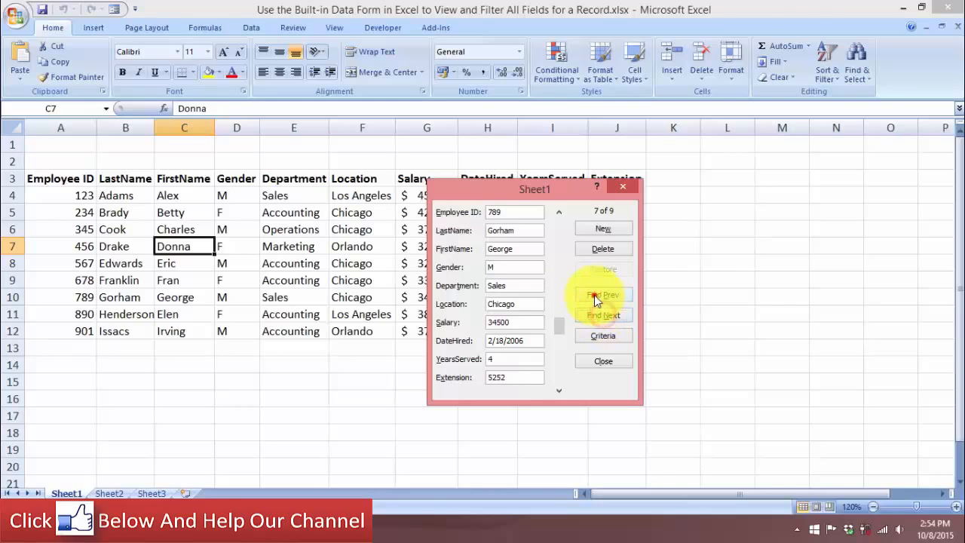
{"action": "left_click", "coordinate": [595, 296]}
{"action": "left_click", "coordinate": [595, 297]}
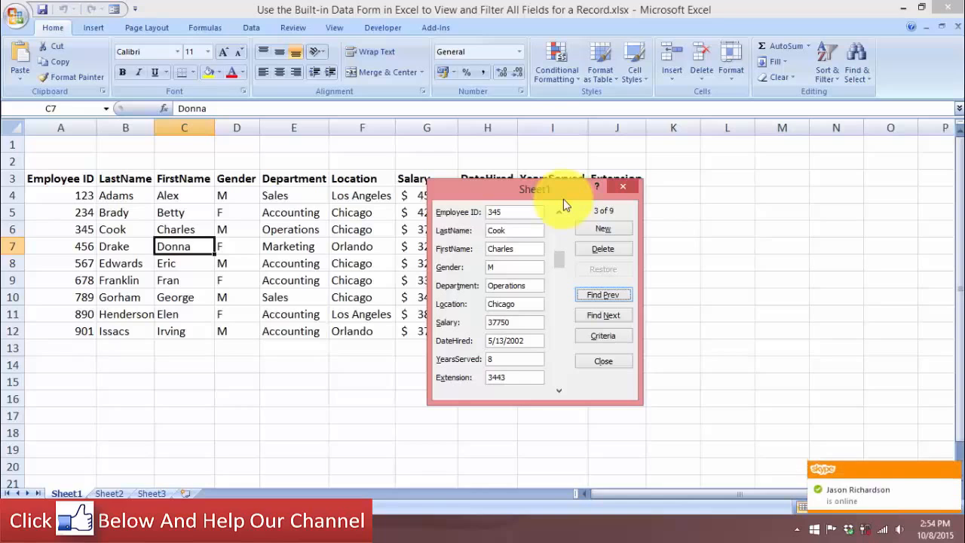
Clear all search criteria in the data form and close it.
{"action": "left_click", "coordinate": [614, 335]}
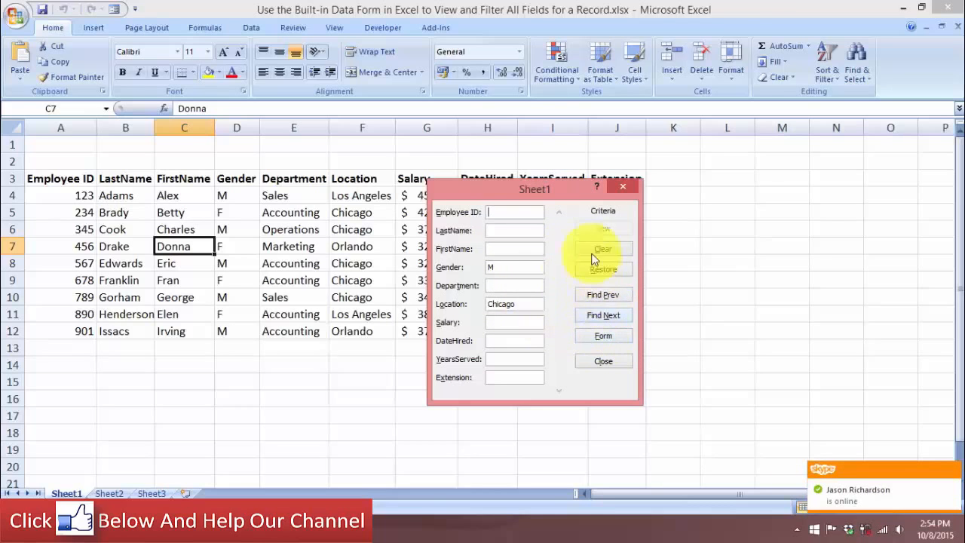
{"action": "left_click", "coordinate": [604, 248]}
{"action": "left_click", "coordinate": [600, 254]}
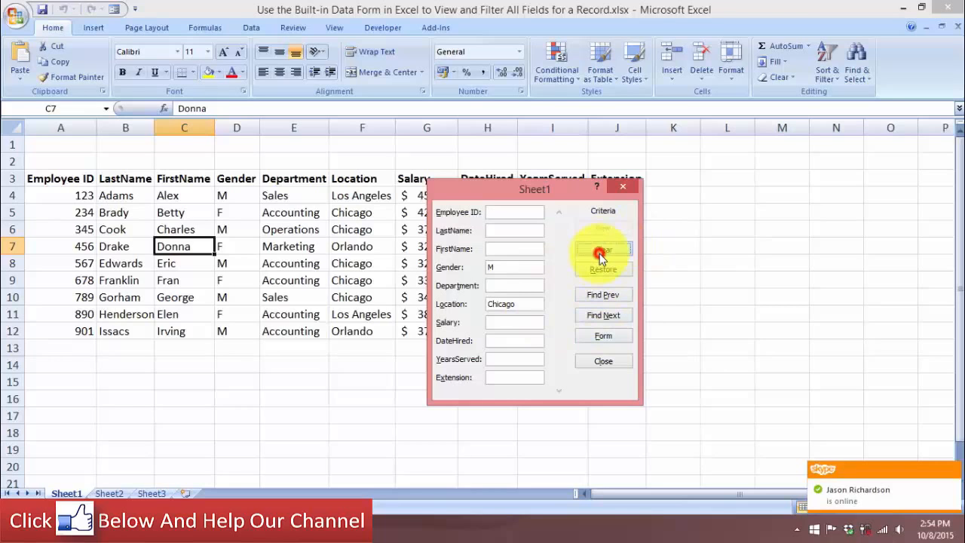
{"action": "left_click", "coordinate": [610, 364]}
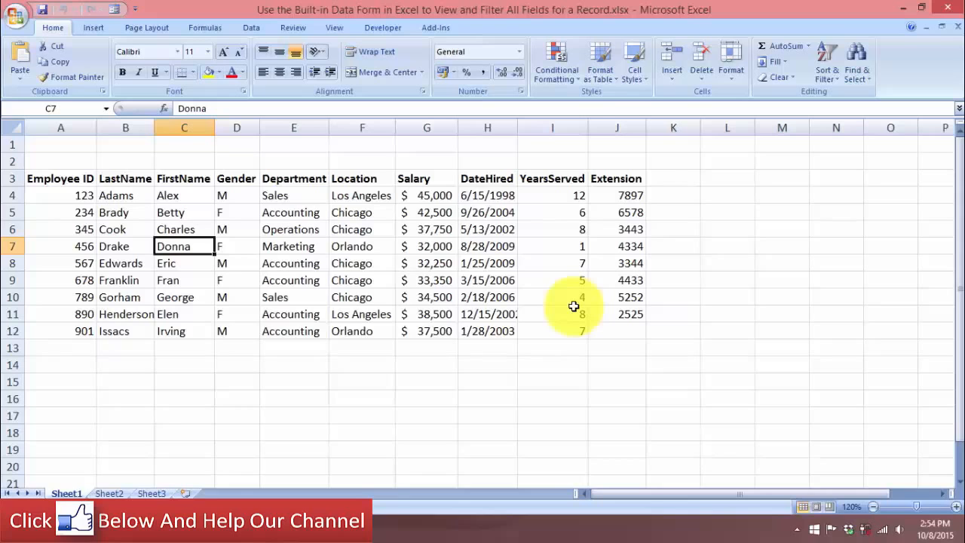
Examine the employee table's column headings and the Department choices offered in cells E4 and E12.
{"action": "left_click", "coordinate": [434, 185]}
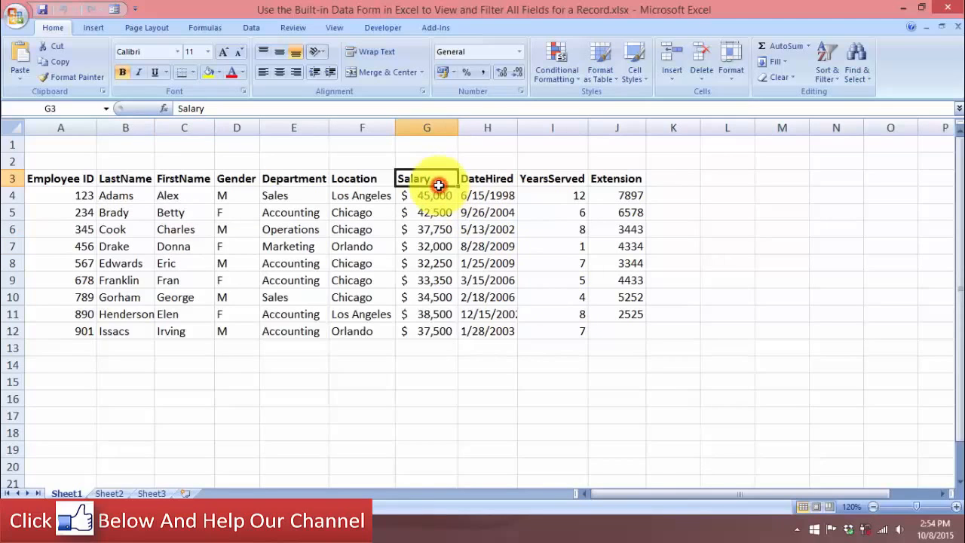
{"action": "left_click", "coordinate": [349, 183]}
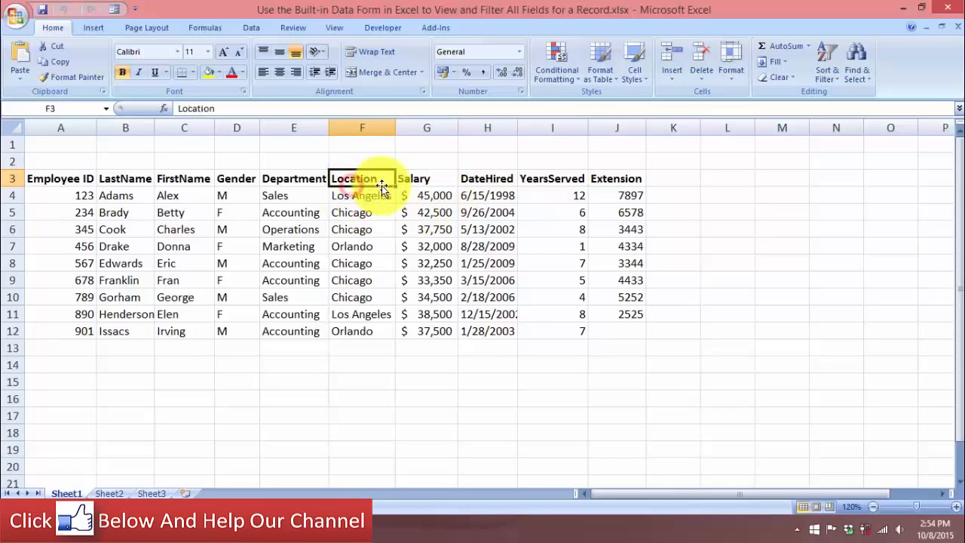
{"action": "left_click", "coordinate": [290, 193]}
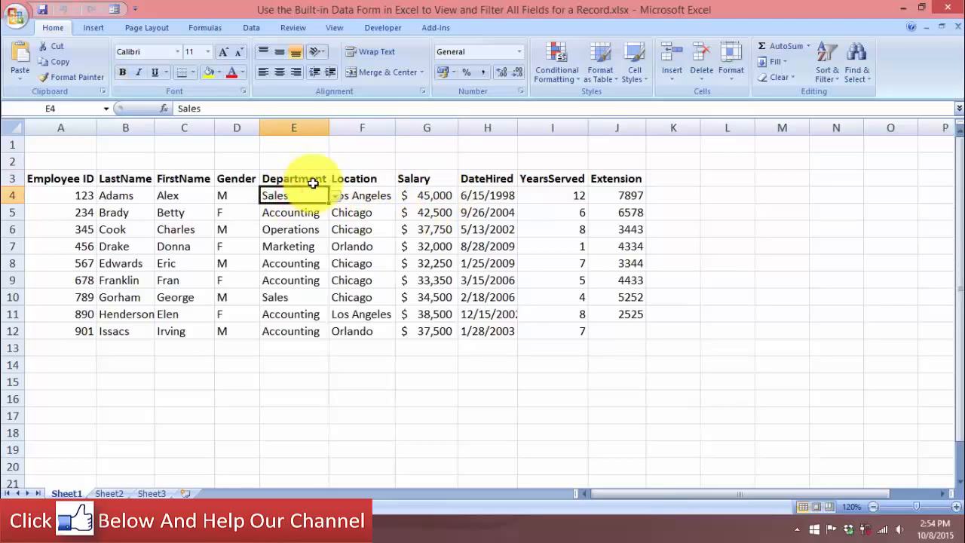
{"action": "left_click", "coordinate": [334, 196]}
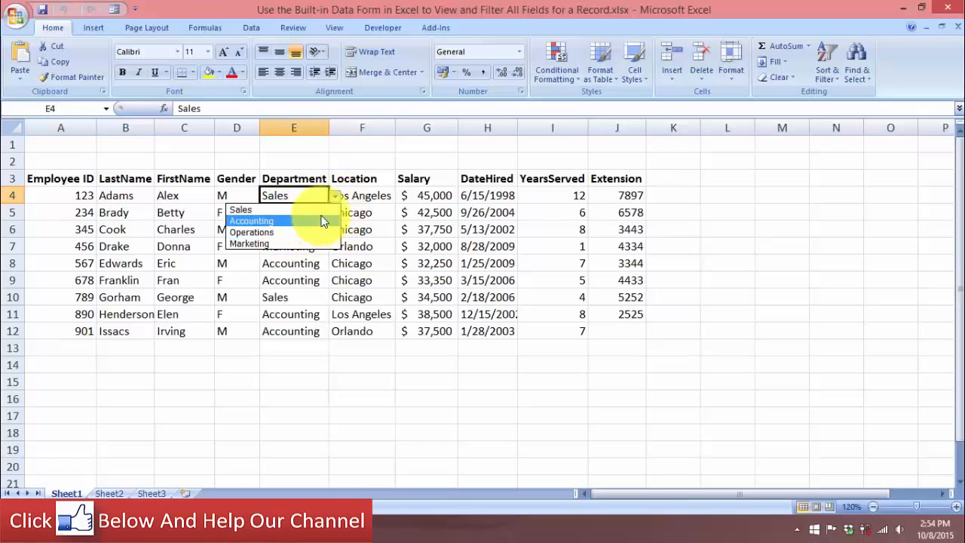
{"action": "left_click", "coordinate": [307, 335]}
{"action": "left_click", "coordinate": [317, 331]}
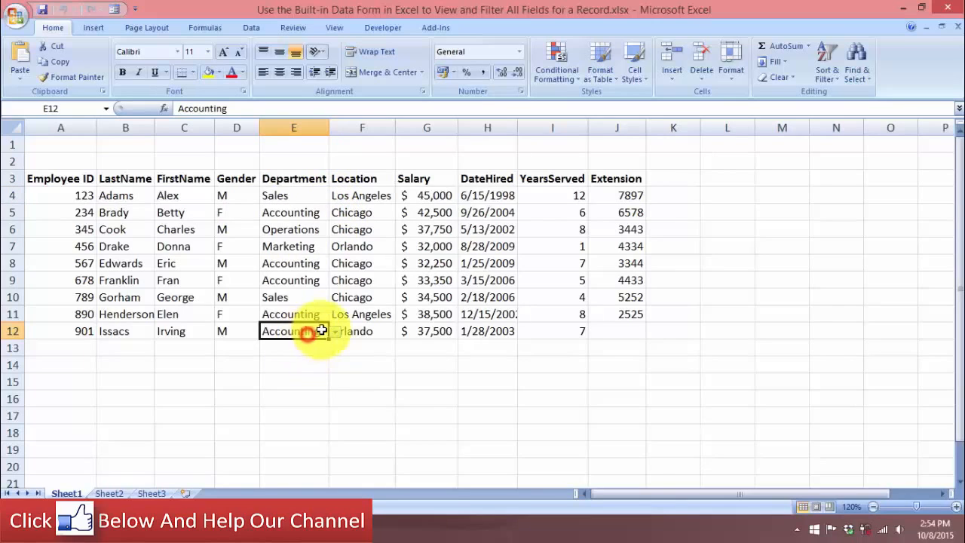
{"action": "left_click", "coordinate": [334, 333]}
{"action": "left_click", "coordinate": [334, 333]}
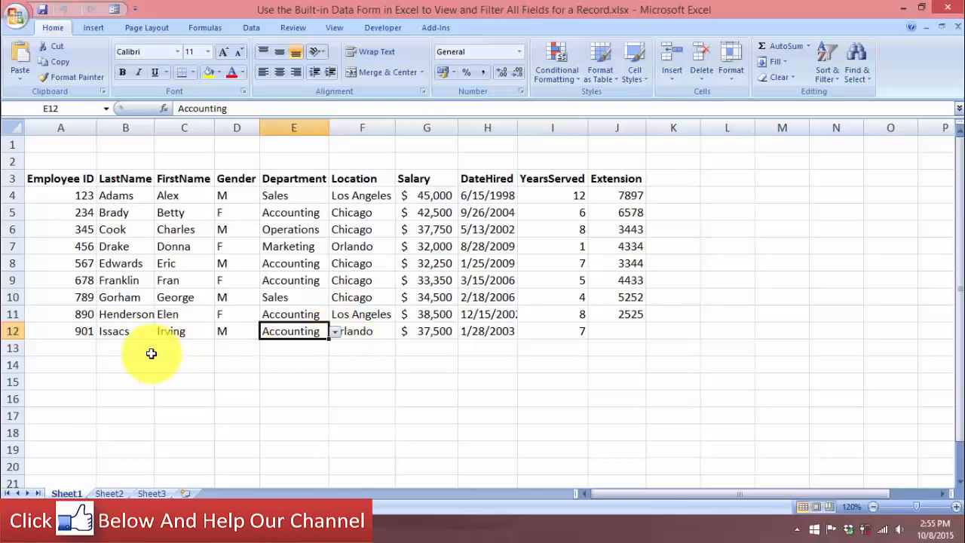
{"action": "left_click", "coordinate": [81, 351]}
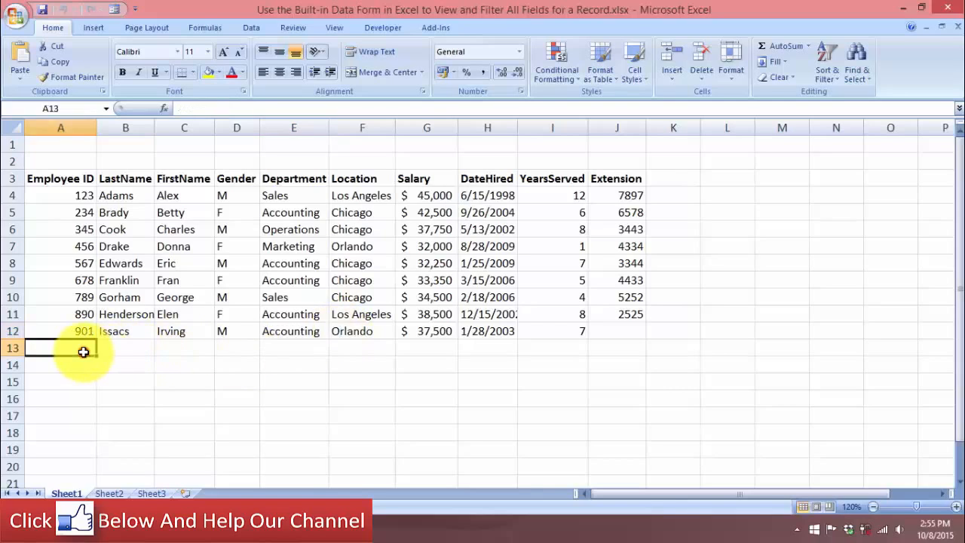
{"action": "type", "text": "321"}
{"action": "key", "text": "Tab"}
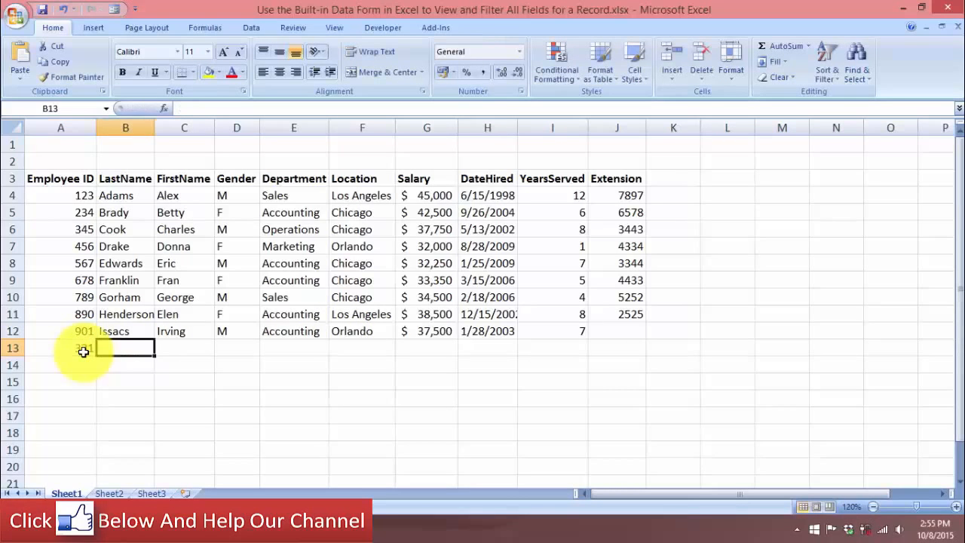
{"action": "left_click", "coordinate": [83, 351]}
{"action": "key", "text": "BackSpace"}
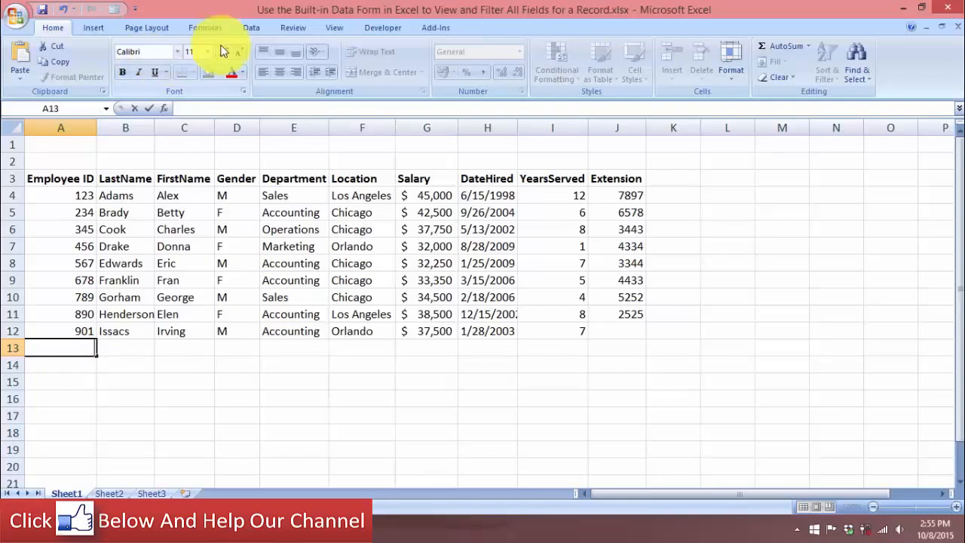
{"action": "left_click", "coordinate": [167, 262]}
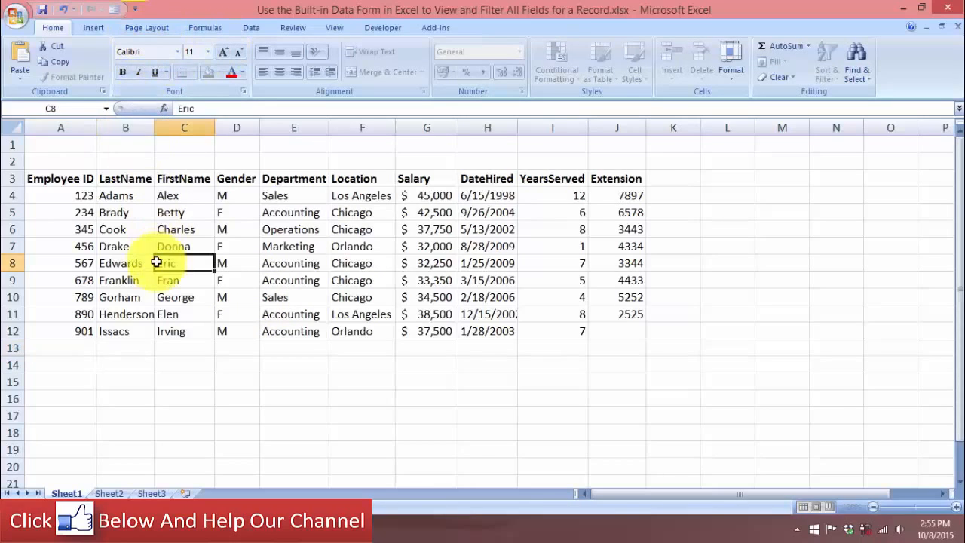
Start a new record in the data form and fill in the employee's ID, last name, first name and Gender M.
{"action": "left_click", "coordinate": [126, 330]}
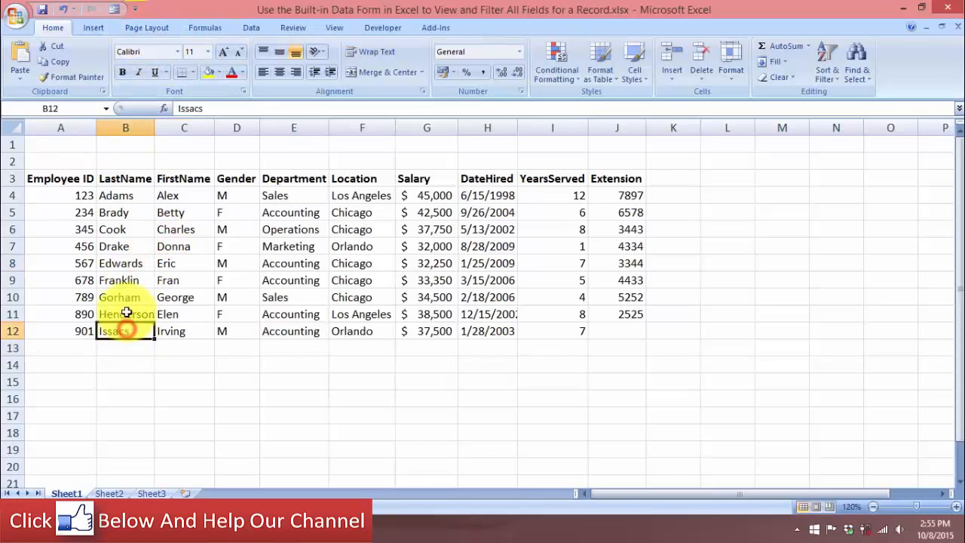
{"action": "left_click", "coordinate": [113, 10]}
{"action": "left_click", "coordinate": [597, 228]}
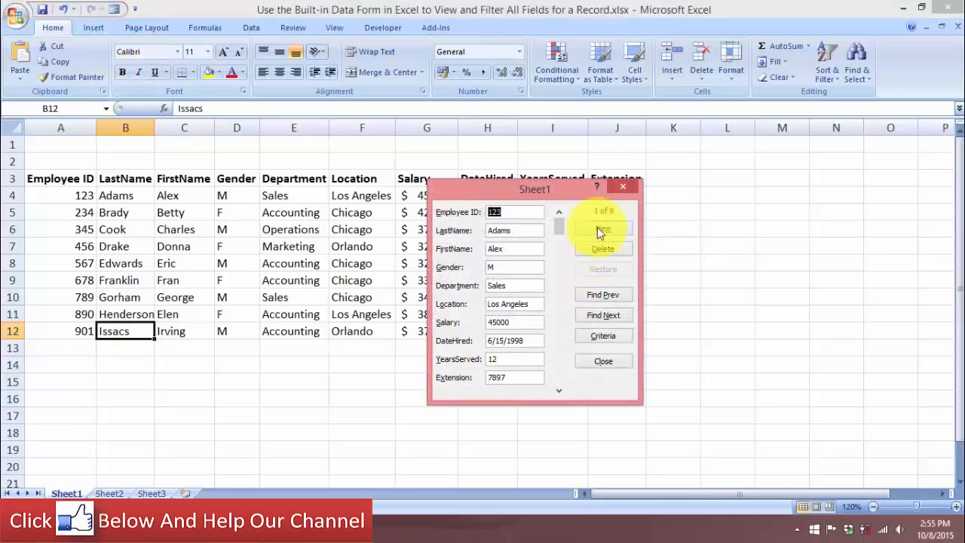
{"action": "type", "text": "321"}
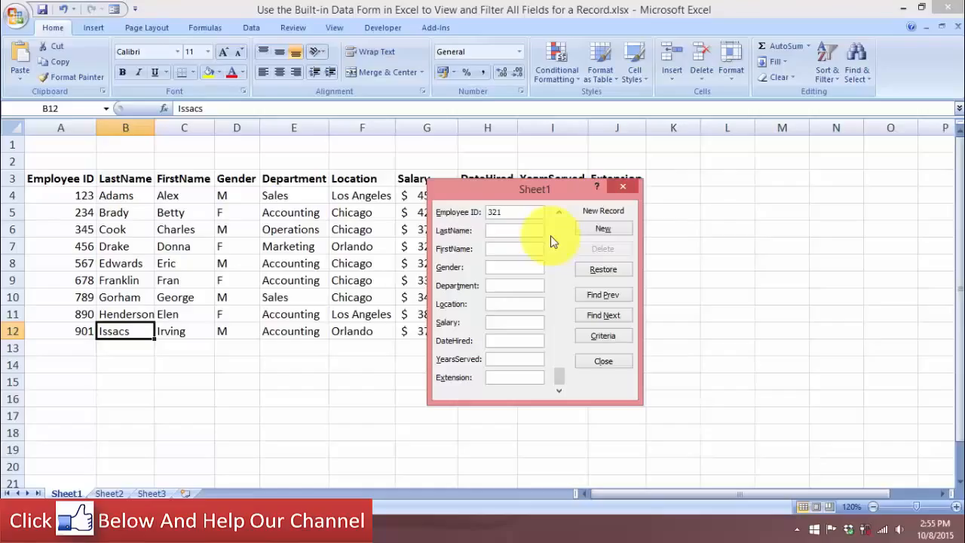
{"action": "key", "text": "Tab"}
{"action": "type", "text": "Johnson"}
{"action": "key", "text": "Tab"}
{"action": "type", "text": "John"}
{"action": "key", "text": "Tab"}
{"action": "type", "text": "M"}
Add the new record to the table with Department and the remaining fields blank, and close the data form.
{"action": "left_click", "coordinate": [520, 285]}
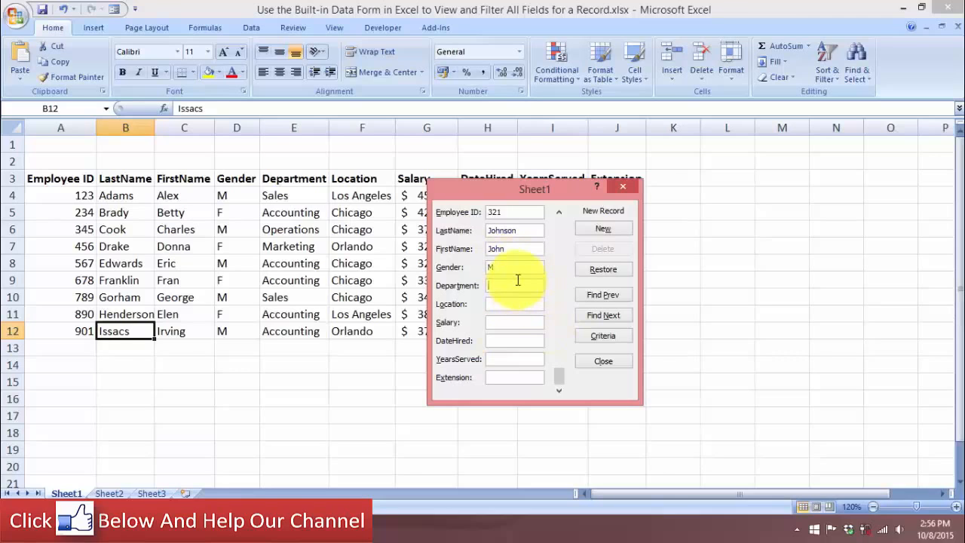
{"action": "key", "text": "Return"}
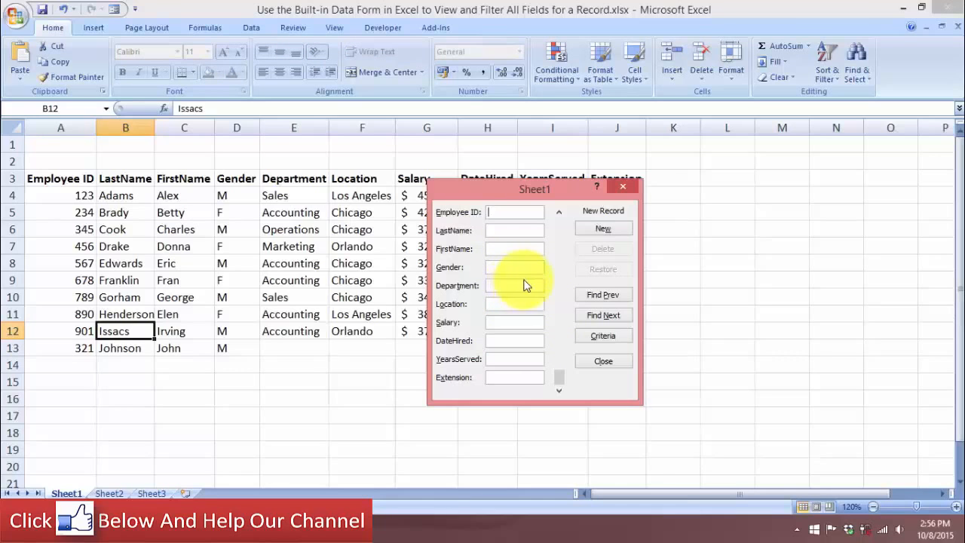
{"action": "left_click", "coordinate": [607, 359]}
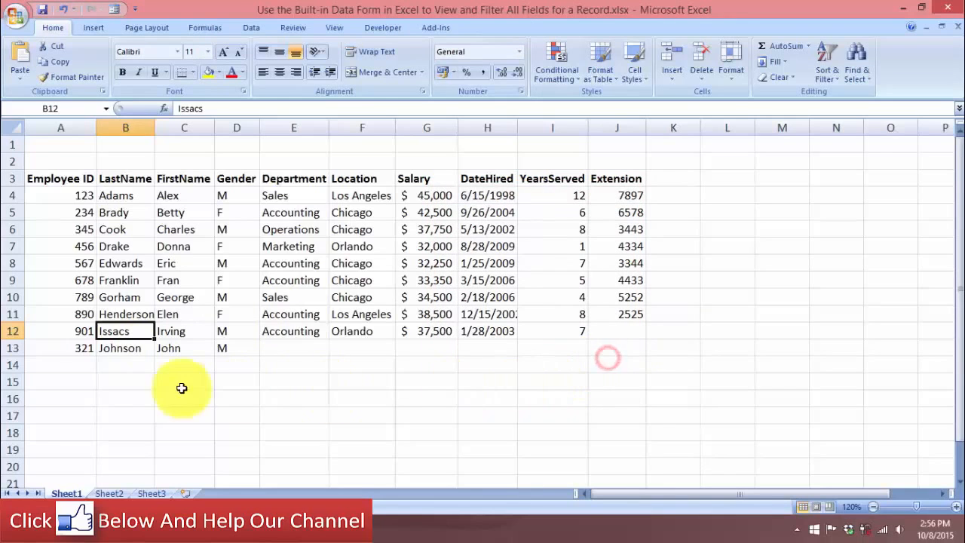
Check the new record's blank cells from Department through Extension against the Gender and Department entries in the rows above.
{"action": "left_click_drag", "start_coordinate": [261, 348], "coordinate": [609, 349]}
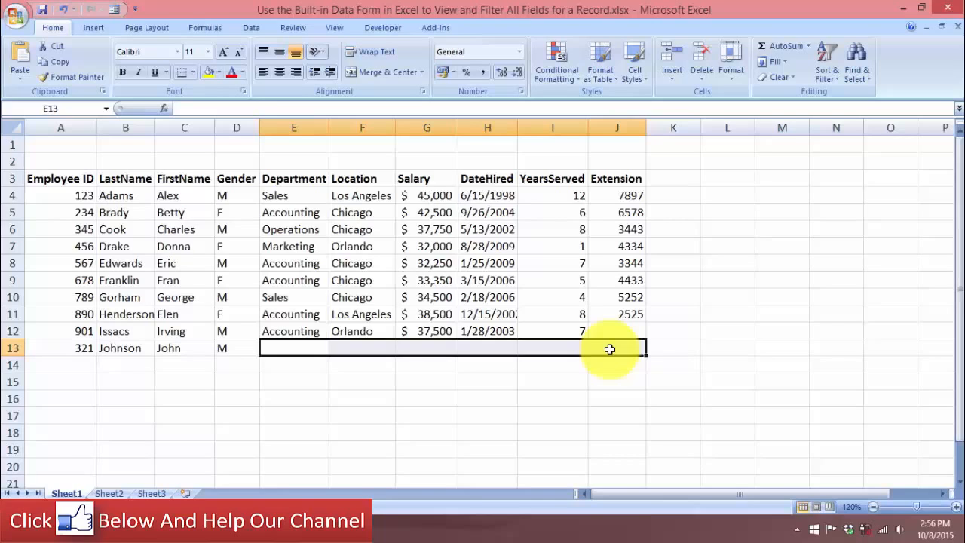
{"action": "left_click", "coordinate": [297, 351]}
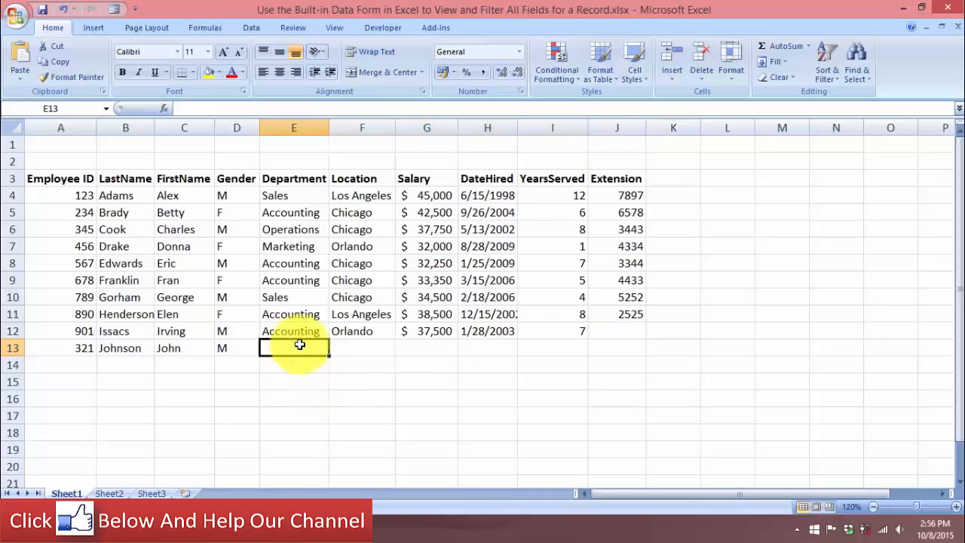
{"action": "left_click", "coordinate": [468, 367]}
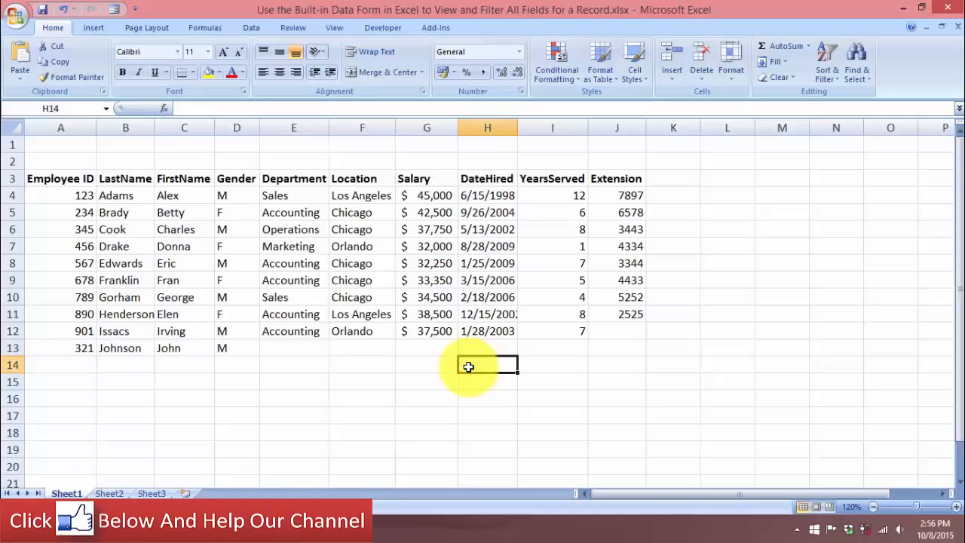
{"action": "left_click", "coordinate": [223, 194]}
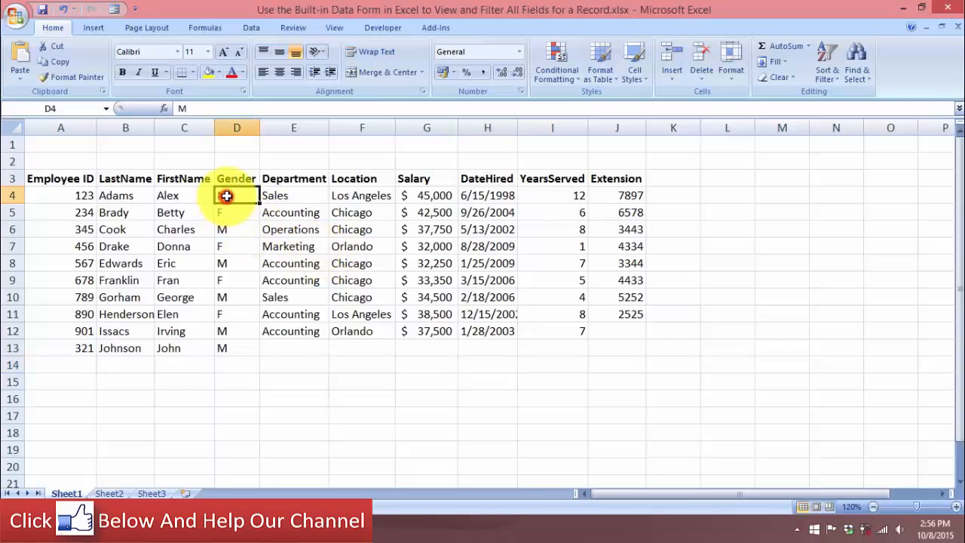
{"action": "left_click", "coordinate": [282, 334]}
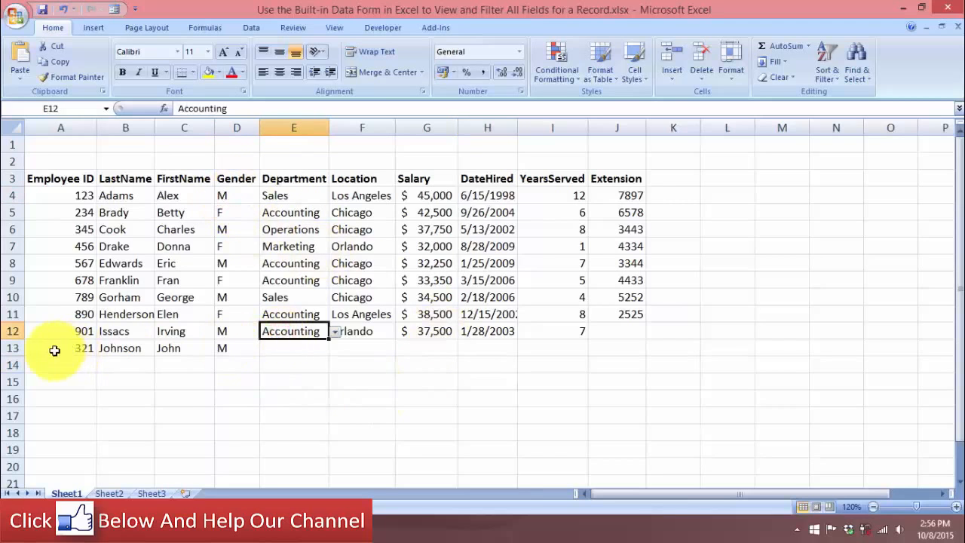
Delete the new employee record's entire row 13 from the sheet.
{"action": "left_click", "coordinate": [16, 349]}
{"action": "right_click", "coordinate": [16, 350]}
{"action": "left_click", "coordinate": [71, 260]}
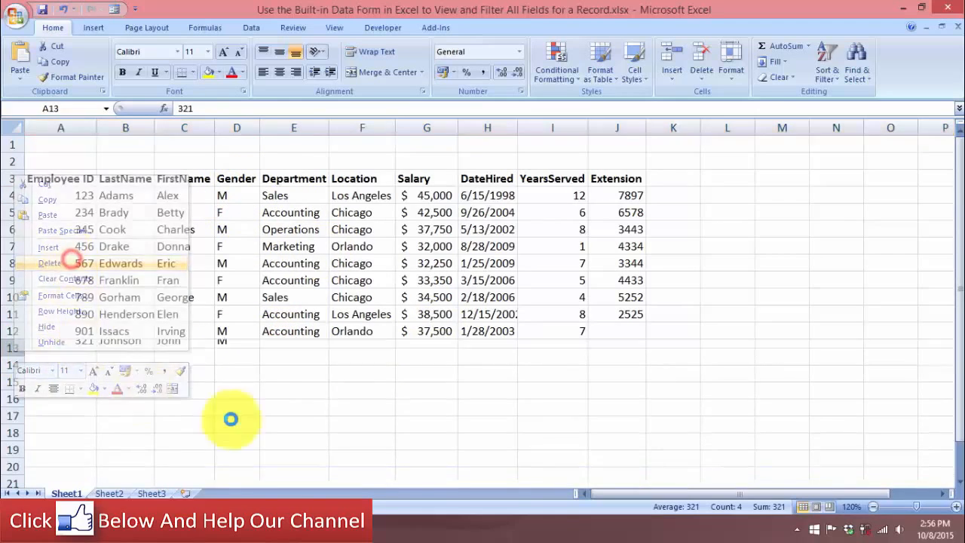
{"action": "left_click", "coordinate": [264, 399]}
Turn on filtering for the employee table and filter the Gender column to show only M.
{"action": "left_click", "coordinate": [199, 235]}
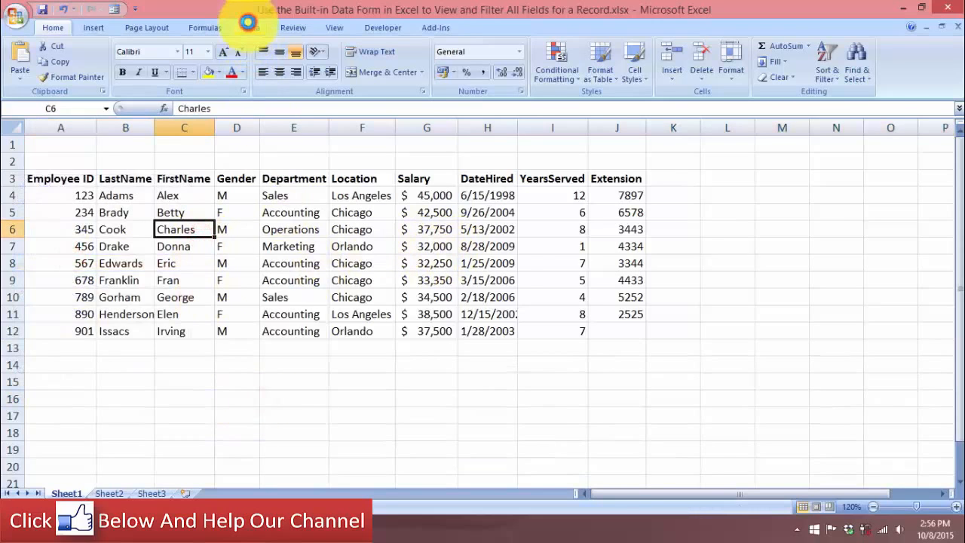
{"action": "left_click", "coordinate": [250, 26]}
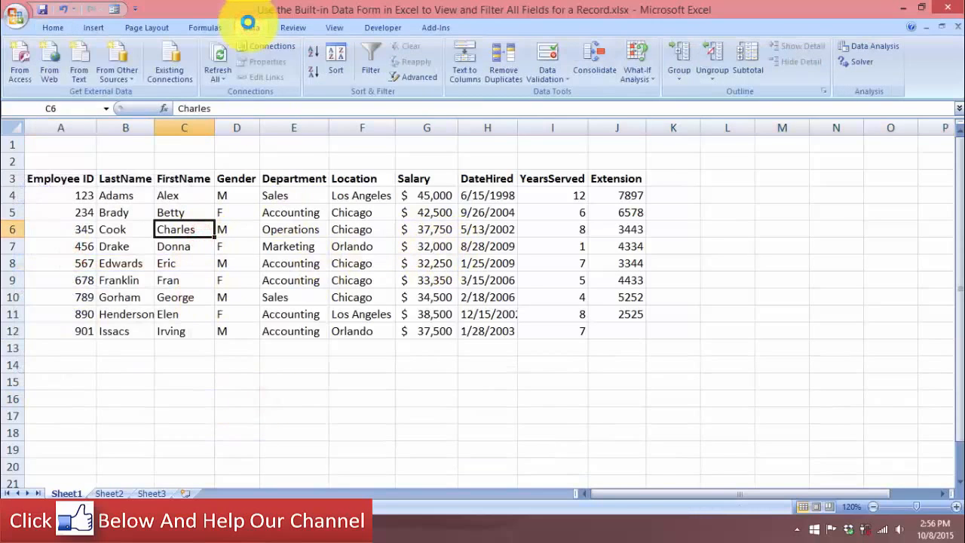
{"action": "left_click", "coordinate": [372, 60]}
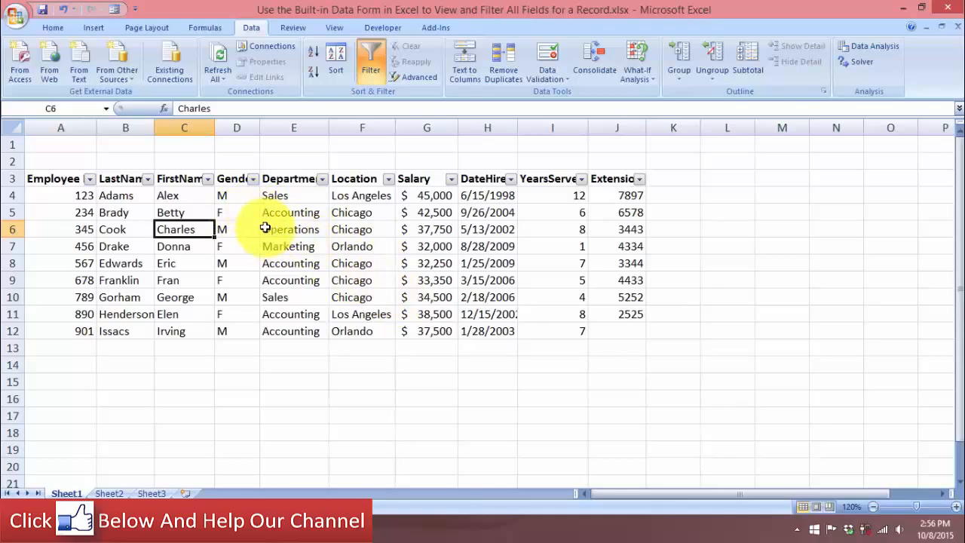
{"action": "left_click", "coordinate": [253, 178]}
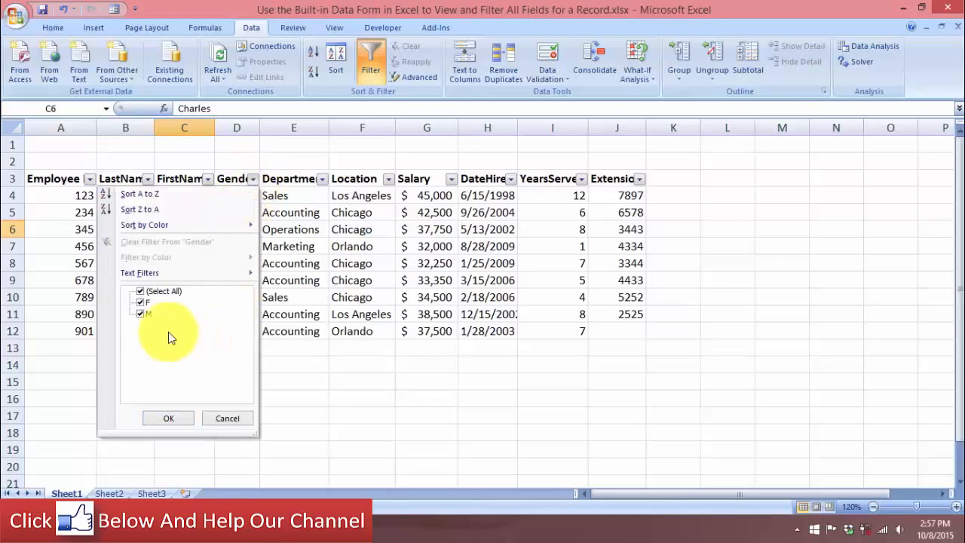
{"action": "left_click", "coordinate": [141, 291]}
{"action": "left_click", "coordinate": [143, 308]}
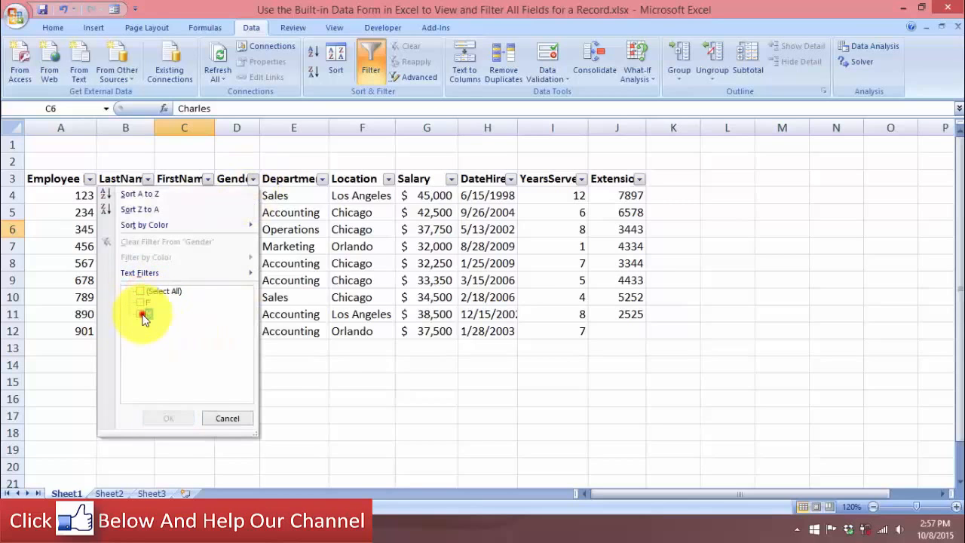
{"action": "left_click", "coordinate": [169, 418]}
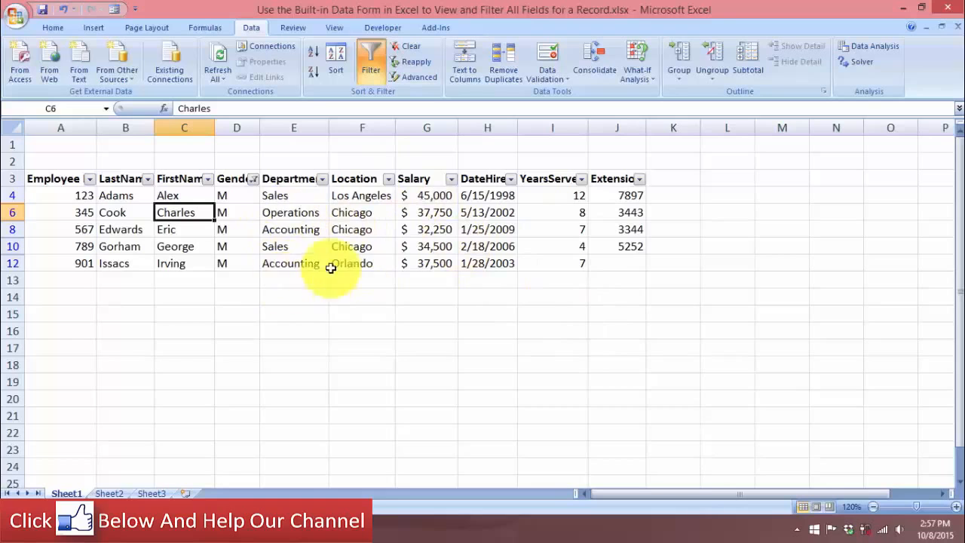
Switch the Gender column filter to show only F.
{"action": "left_click", "coordinate": [253, 179]}
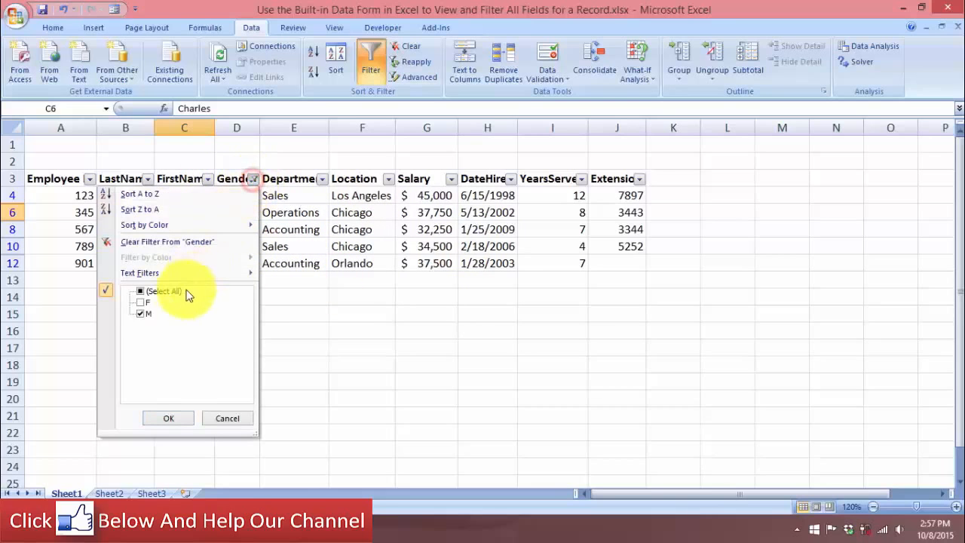
{"action": "left_click", "coordinate": [140, 302]}
{"action": "left_click", "coordinate": [140, 317]}
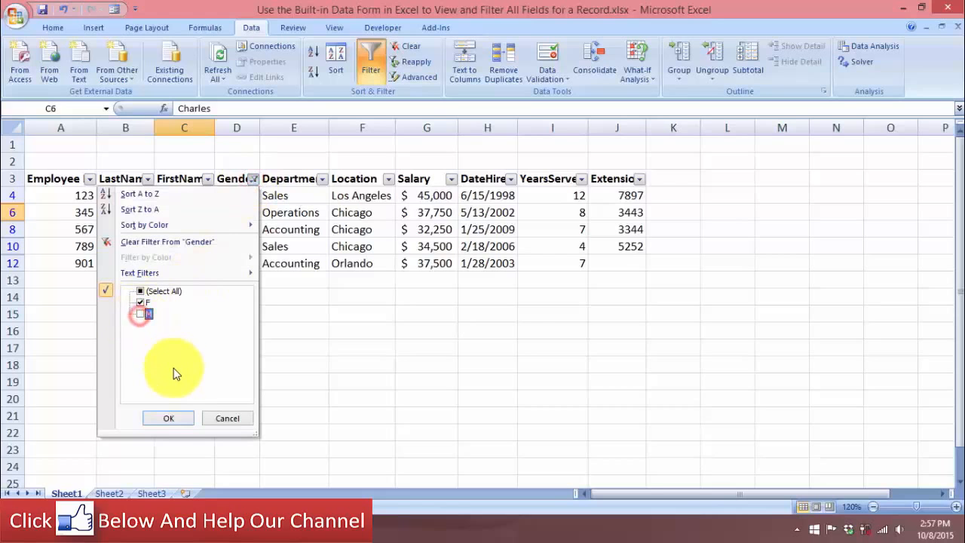
{"action": "left_click", "coordinate": [168, 418]}
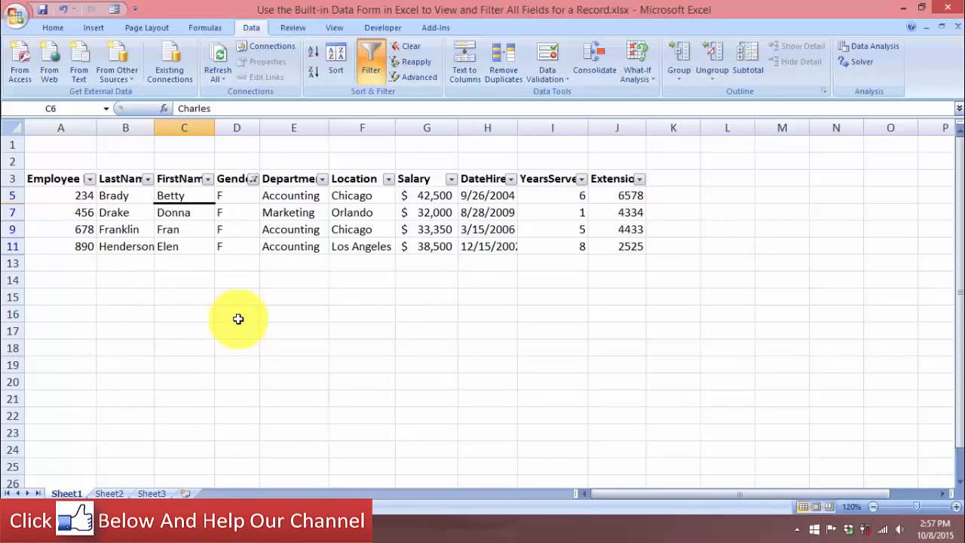
Reset the Gender column filter so that all values are included.
{"action": "left_click", "coordinate": [251, 181]}
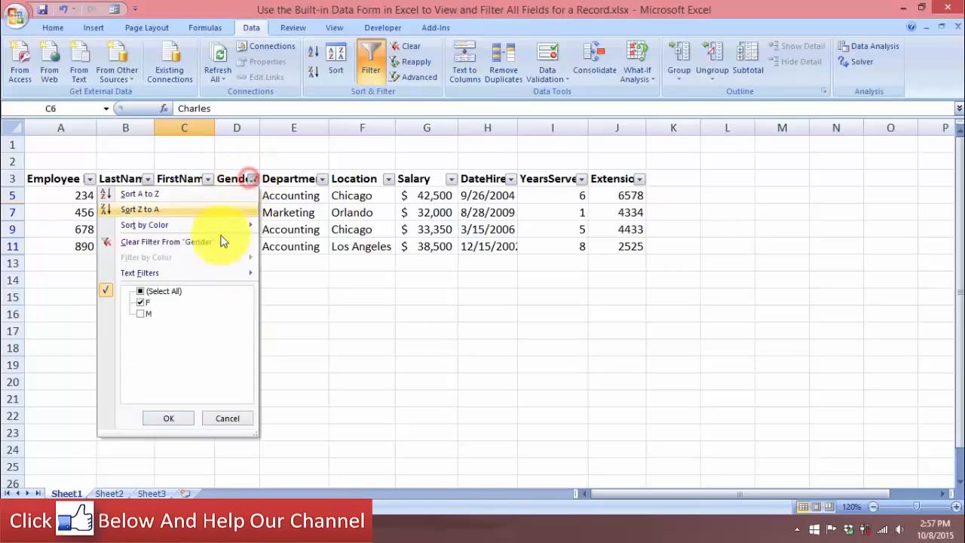
{"action": "left_click", "coordinate": [140, 291]}
{"action": "left_click", "coordinate": [168, 418]}
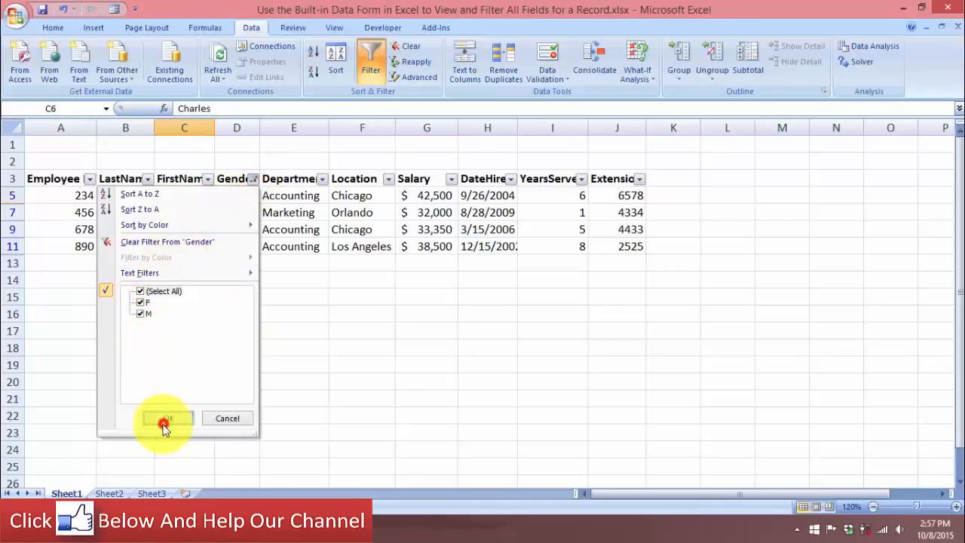